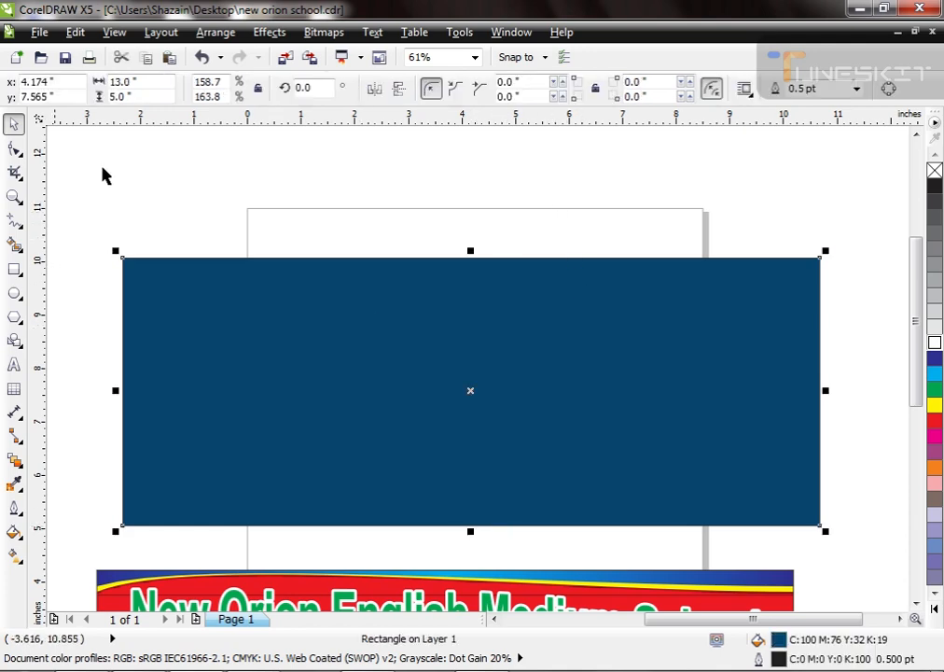
- Place the yellow circle group in front at the blue banner's upper-right corner and enlarge it to about 3.55 by 3.49 inches
{"action": "left_click", "coordinate": [213, 165]}
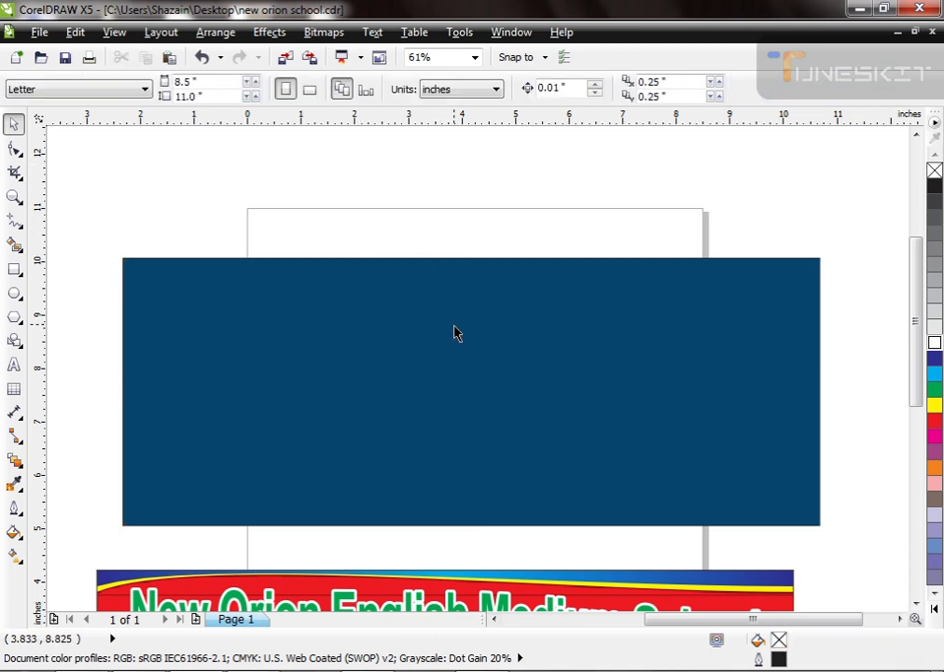
{"action": "scroll", "coordinate": [377, 220], "scroll_direction": "down", "scroll_amount": 2}
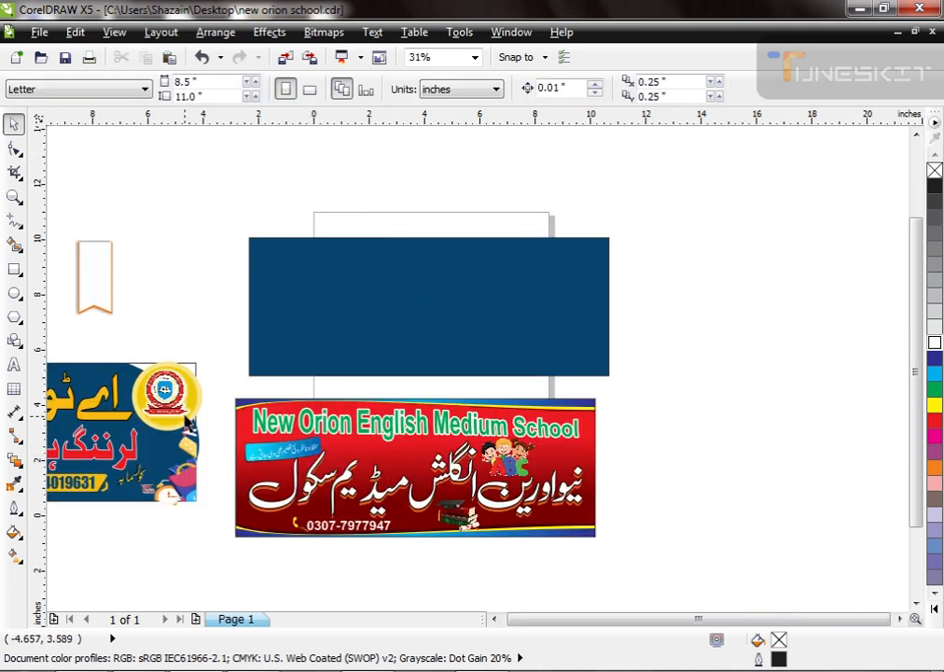
{"action": "left_click_drag", "start_coordinate": [200, 401], "coordinate": [603, 258]}
{"action": "scroll", "coordinate": [600, 266], "scroll_direction": "up", "scroll_amount": 4}
{"action": "key", "text": "shift+Page_Up"}
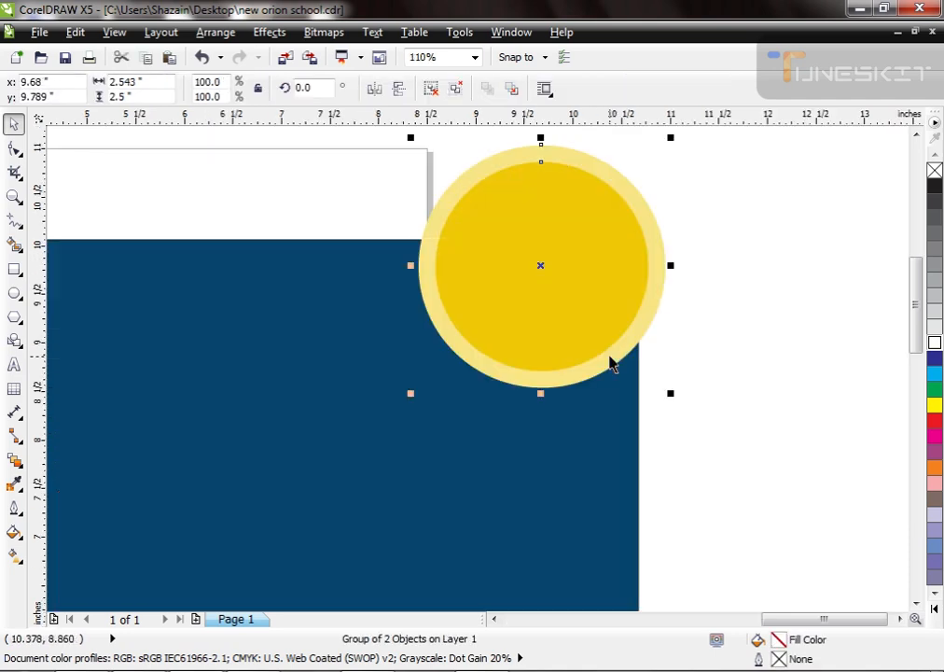
{"action": "left_click_drag", "start_coordinate": [668, 399], "coordinate": [705, 427]}
{"action": "scroll", "coordinate": [622, 355], "scroll_direction": "down", "scroll_amount": 3}
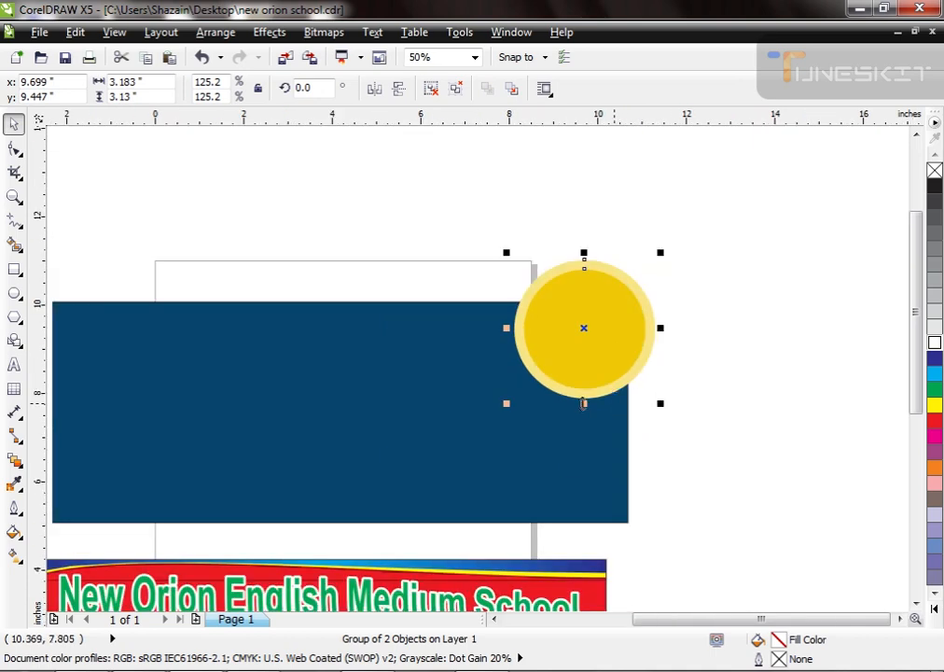
{"action": "left_click_drag", "start_coordinate": [658, 402], "coordinate": [668, 411]}
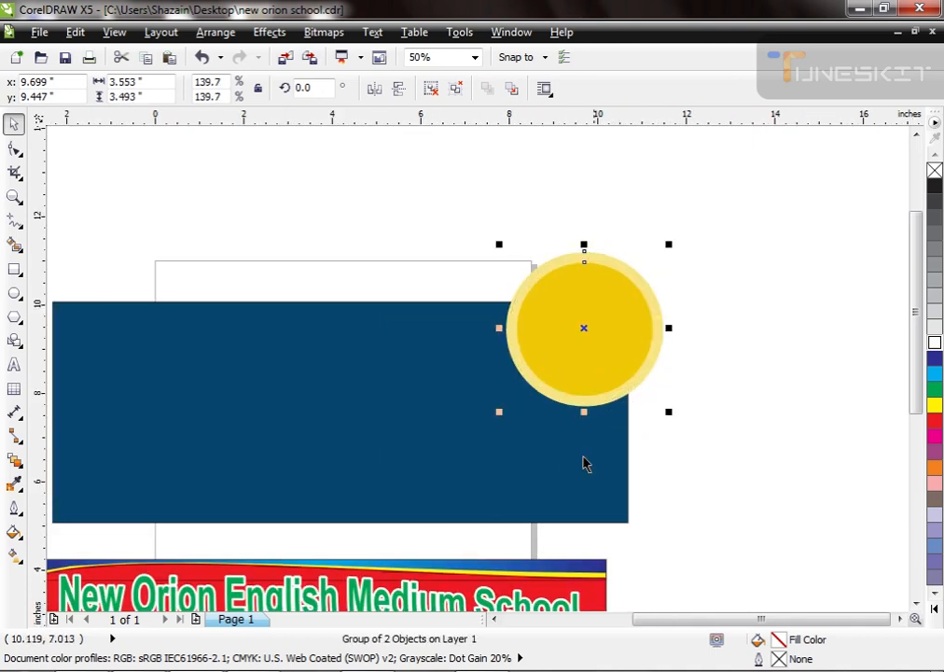
- PowerClip the yellow circle group inside the blue rectangle, shifting it slightly down and enlarging it a little within the clip
{"action": "left_click", "coordinate": [532, 489]}
{"action": "left_click", "coordinate": [579, 389], "text": "ctrl"}
{"action": "left_click_drag", "start_coordinate": [577, 359], "coordinate": [573, 370]}
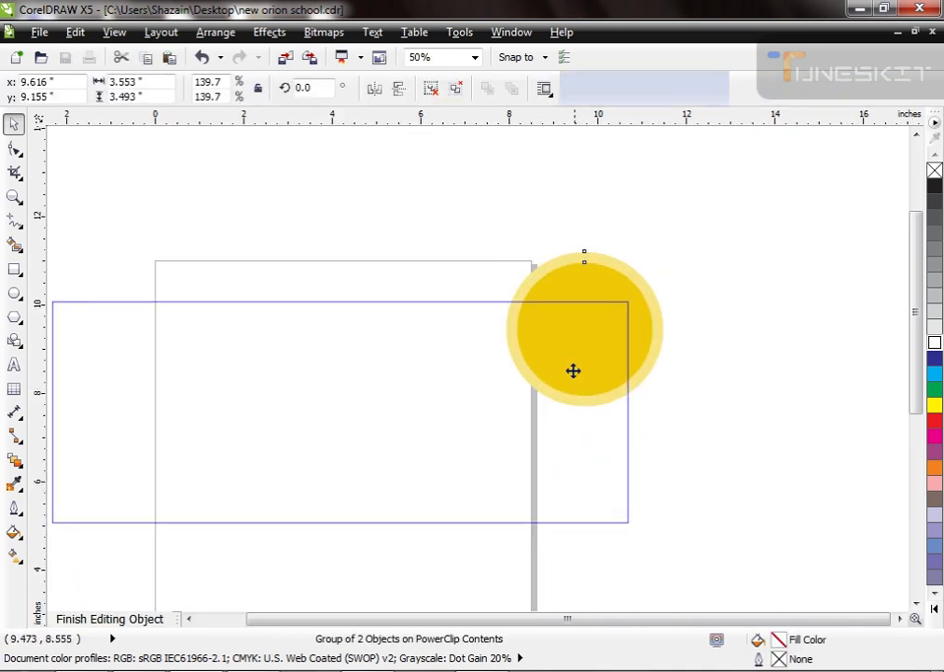
{"action": "left_click_drag", "start_coordinate": [666, 429], "coordinate": [669, 431]}
{"action": "left_click", "coordinate": [604, 374], "text": "ctrl"}
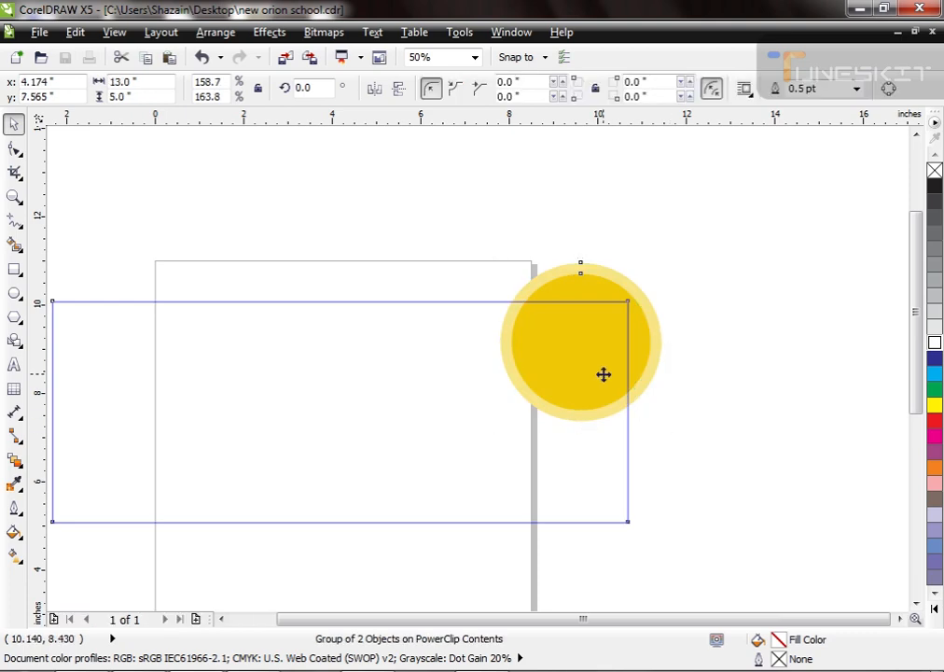
{"action": "left_click", "coordinate": [691, 320]}
- Copy the "New Orion English Medium School" title from the red banner onto the lower part of the blue banner
{"action": "scroll", "coordinate": [691, 320], "scroll_direction": "down", "scroll_amount": 1}
{"action": "key", "text": "F2"}
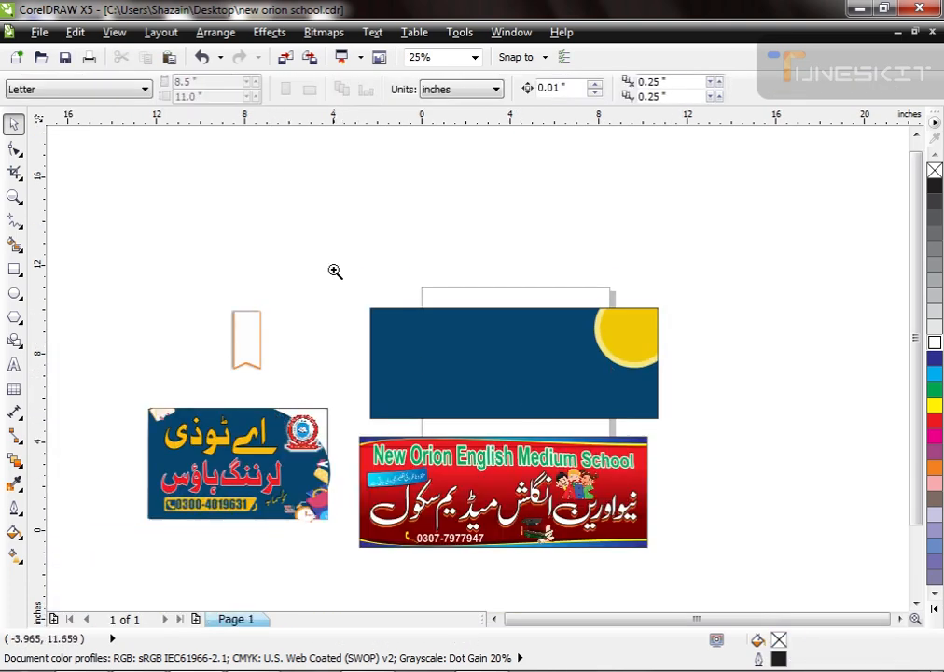
{"action": "left_click_drag", "start_coordinate": [334, 272], "coordinate": [649, 526]}
{"action": "double_click", "coordinate": [548, 477]}
{"action": "left_click_drag", "start_coordinate": [544, 476], "coordinate": [557, 344]}
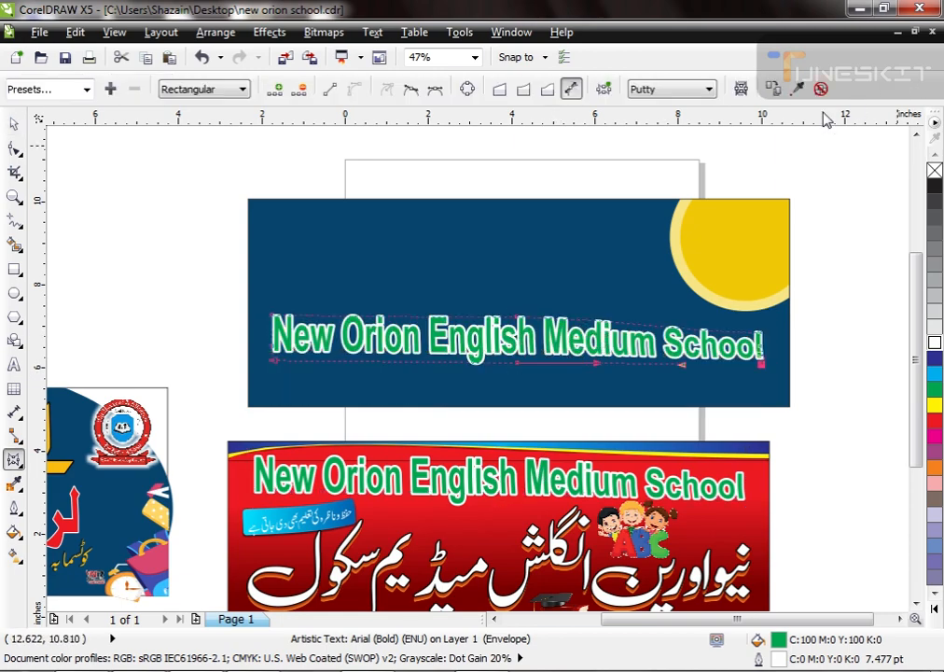
- Clear the envelope distortion completely from the copied English title on the blue banner
{"action": "left_click", "coordinate": [820, 91]}
{"action": "key", "text": "ctrl+z"}
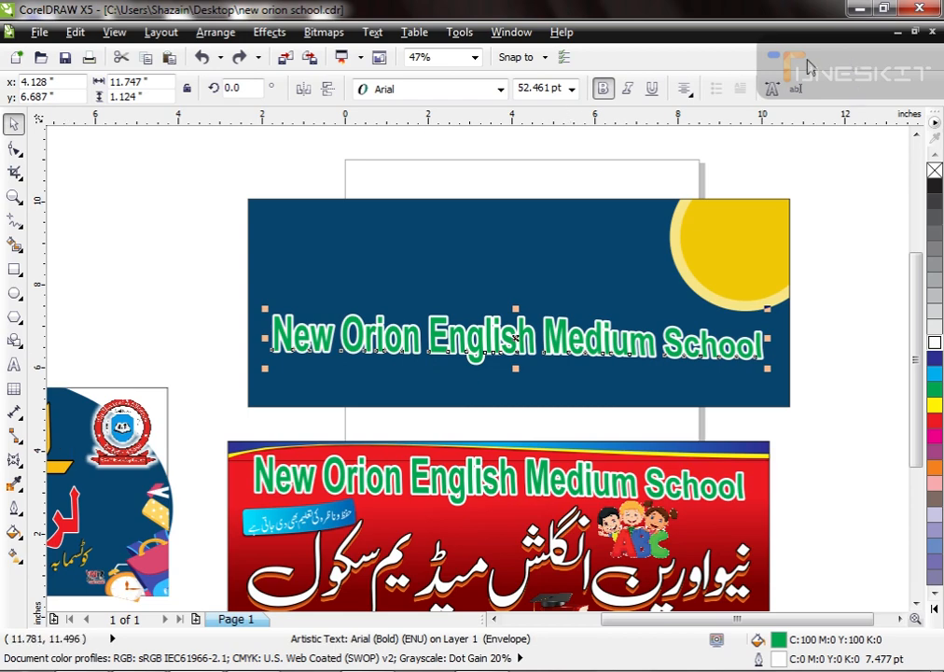
{"action": "left_click", "coordinate": [616, 325]}
{"action": "left_click", "coordinate": [617, 338]}
{"action": "double_click", "coordinate": [651, 339]}
{"action": "left_click", "coordinate": [820, 90]}
{"action": "left_click", "coordinate": [665, 358]}
{"action": "left_click", "coordinate": [665, 358]}
{"action": "double_click", "coordinate": [689, 350]}
{"action": "left_click", "coordinate": [821, 90]}
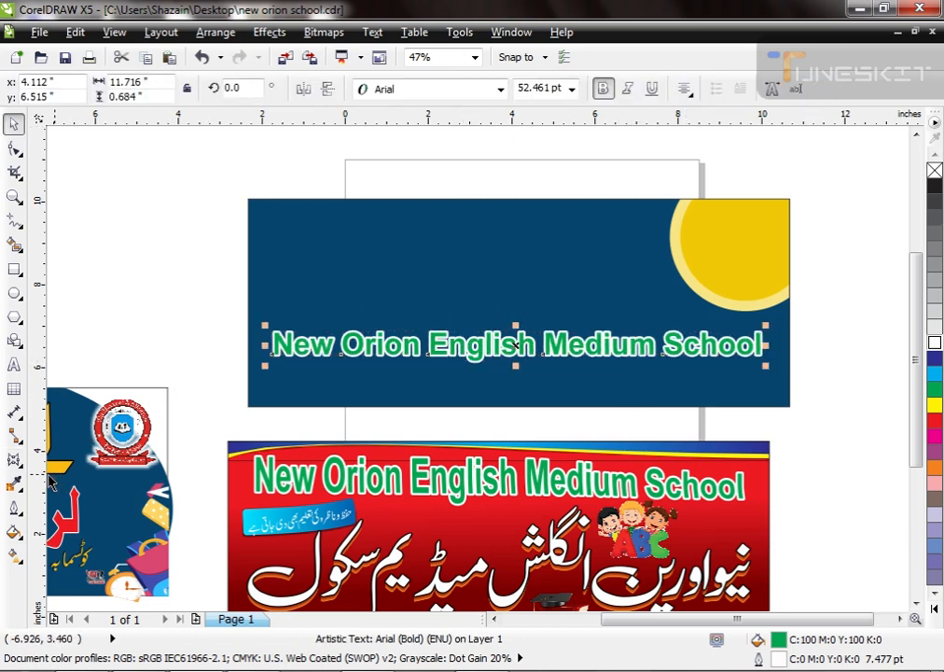
- Try to bulge the middle of the copied English title upward and downward with the Envelope tool
{"action": "left_click", "coordinate": [20, 465]}
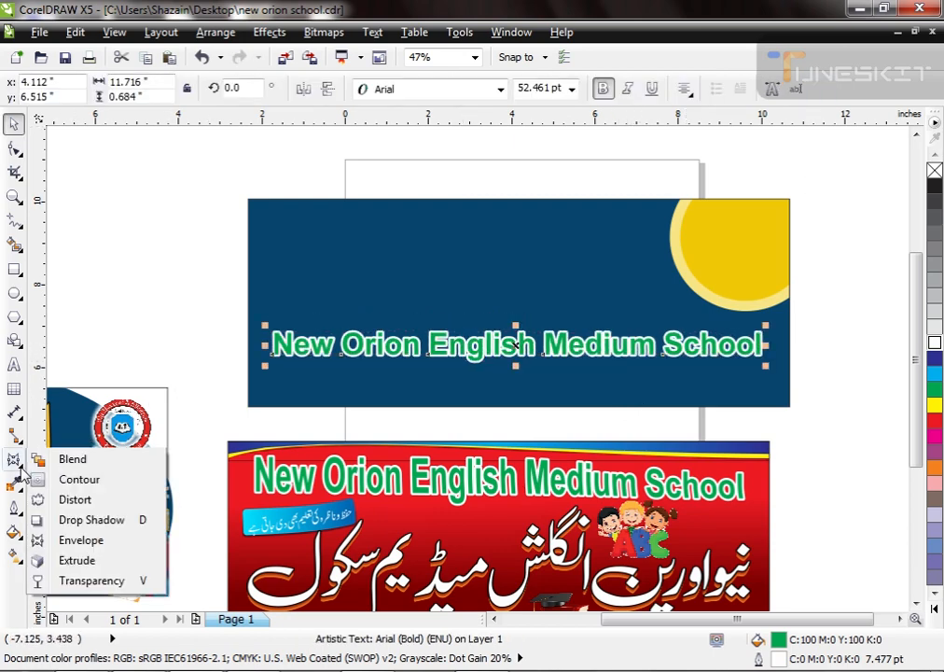
{"action": "left_click", "coordinate": [91, 547]}
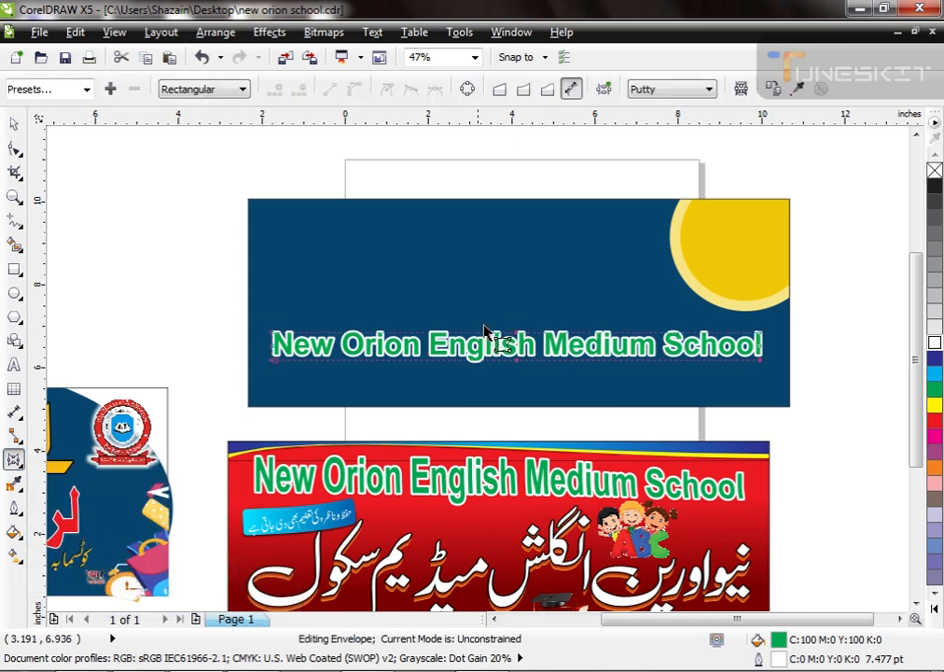
{"action": "left_click_drag", "start_coordinate": [515, 332], "coordinate": [518, 303]}
{"action": "left_click_drag", "start_coordinate": [516, 364], "coordinate": [516, 390]}
{"action": "left_click", "coordinate": [820, 88]}
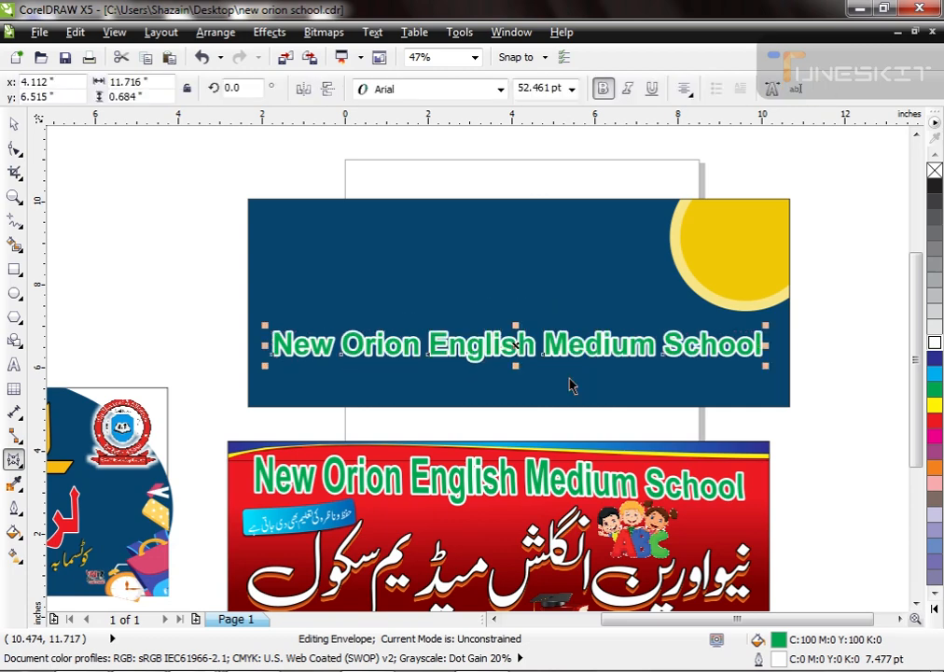
- Remove the outline from the copied English title and fill it with white
{"action": "right_click", "coordinate": [935, 170]}
{"action": "left_click", "coordinate": [934, 343]}
- Break the English title onto two lines before "Medium" and enlarge it to about 6.9 inches wide near the blue banner's top edge
{"action": "key", "text": "F8"}
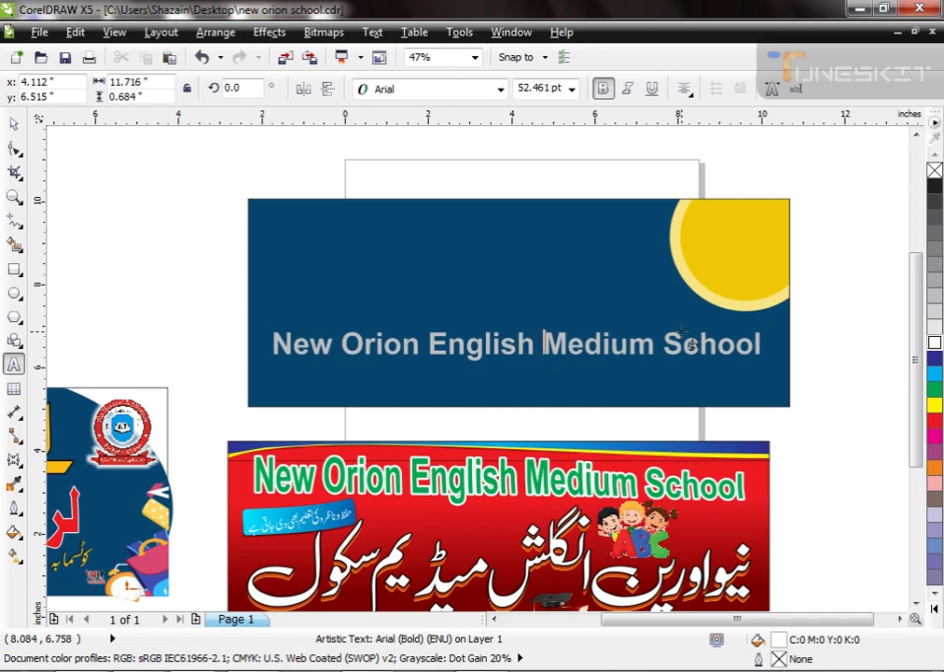
{"action": "key", "text": "Return"}
{"action": "key", "text": "ctrl+space"}
{"action": "left_click_drag", "start_coordinate": [584, 353], "coordinate": [594, 238]}
{"action": "left_click_drag", "start_coordinate": [396, 285], "coordinate": [369, 290]}
- Copy the Urdu school title from the red banner onto the blue banner and delete the copy's orange shadow layers
{"action": "left_click_drag", "start_coordinate": [597, 583], "coordinate": [615, 364]}
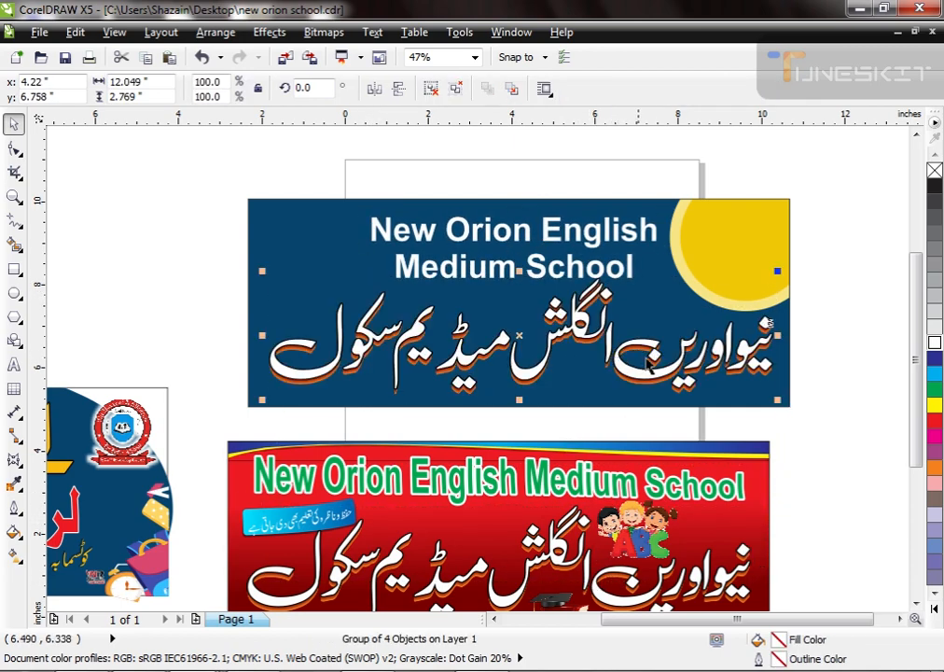
{"action": "left_click", "coordinate": [794, 422]}
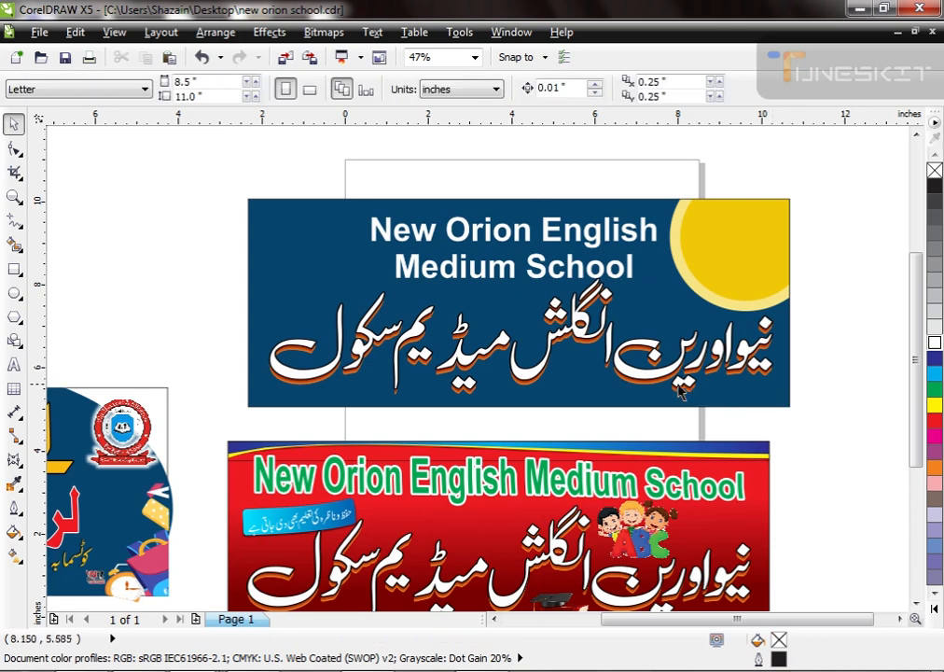
{"action": "mouse_move", "coordinate": [666, 371]}
{"action": "left_mouse_down"}
{"action": "mouse_move", "coordinate": [675, 305]}
{"action": "mouse_move", "coordinate": [658, 366]}
{"action": "left_mouse_up"}
{"action": "left_click", "coordinate": [653, 376]}
{"action": "key", "text": "Delete"}
{"action": "left_click", "coordinate": [652, 373]}
{"action": "key", "text": "Delete"}
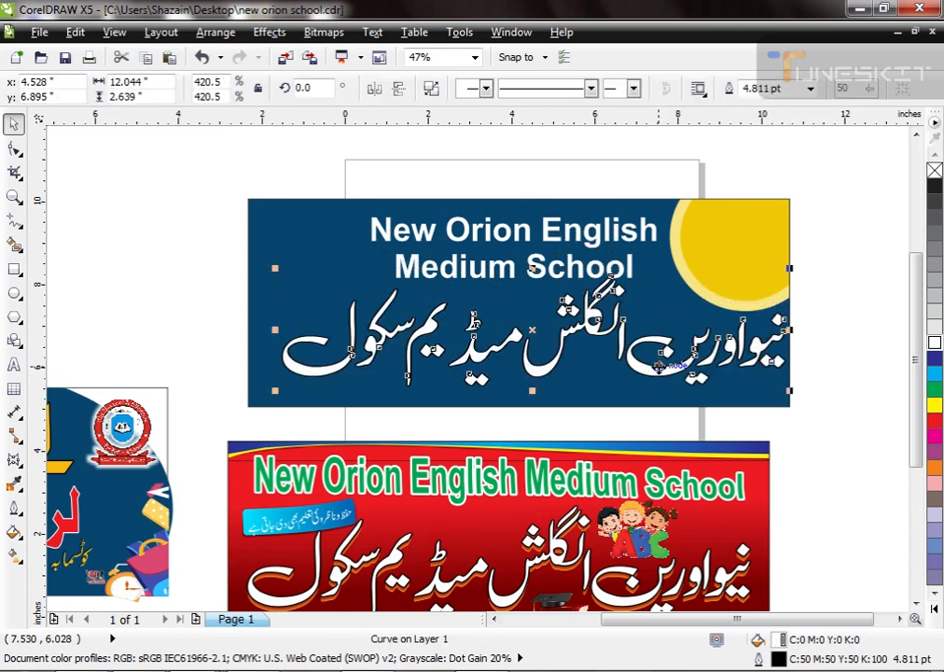
- Scale the copied Urdu title to about 11.3 by 2.5 inches and centre it horizontally on the blue banner
{"action": "left_click_drag", "start_coordinate": [789, 395], "coordinate": [766, 400]}
{"action": "left_click", "coordinate": [733, 399], "text": "shift"}
{"action": "left_click", "coordinate": [812, 440]}
{"action": "left_click", "coordinate": [649, 365]}
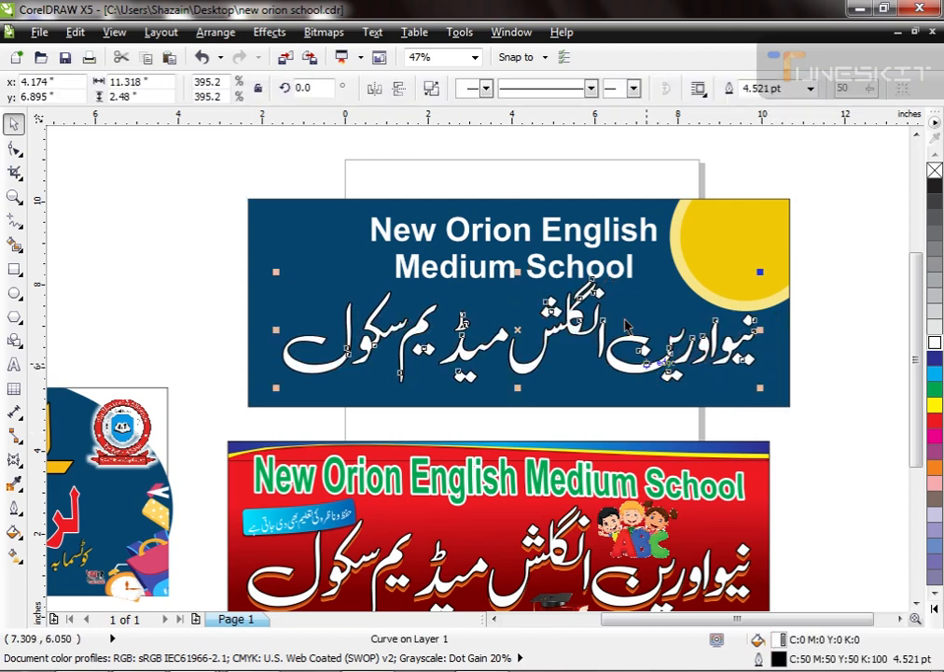
- Rejoin the English title on a single line and scale it to about 9.2 inches wide, beside the yellow circle
{"action": "left_click", "coordinate": [605, 266]}
{"action": "key", "text": "F8"}
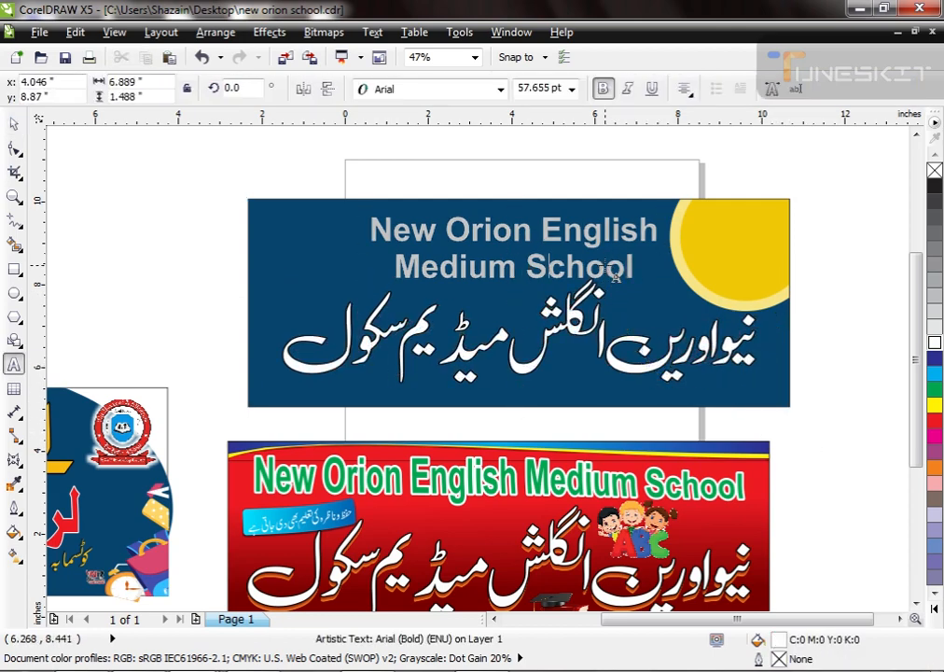
{"action": "key", "text": "BackSpace"}
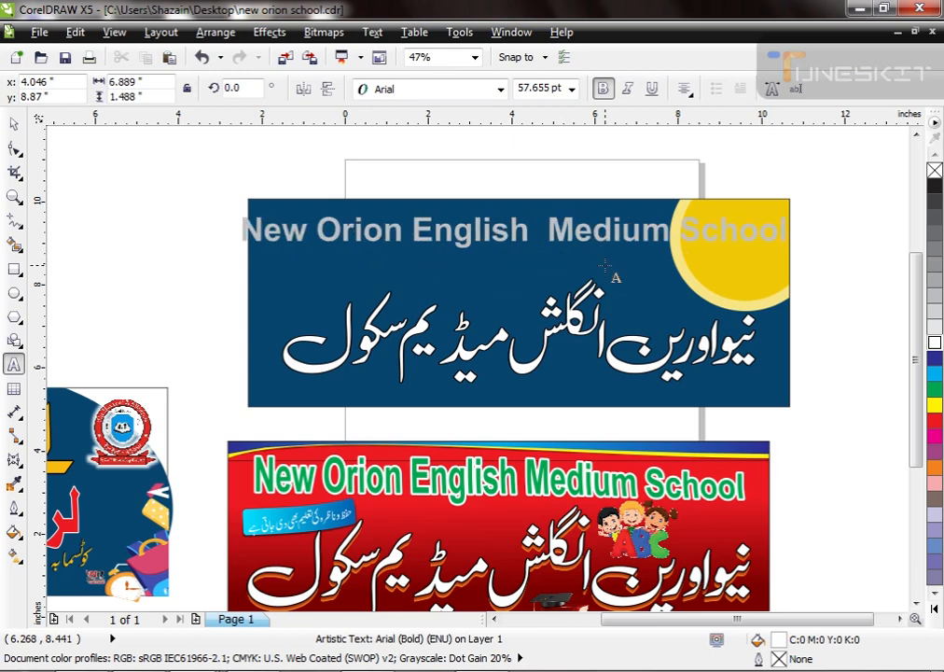
{"action": "key", "text": "ctrl+space"}
{"action": "left_click_drag", "start_coordinate": [784, 253], "coordinate": [686, 274]}
{"action": "left_click_drag", "start_coordinate": [660, 238], "coordinate": [592, 232]}
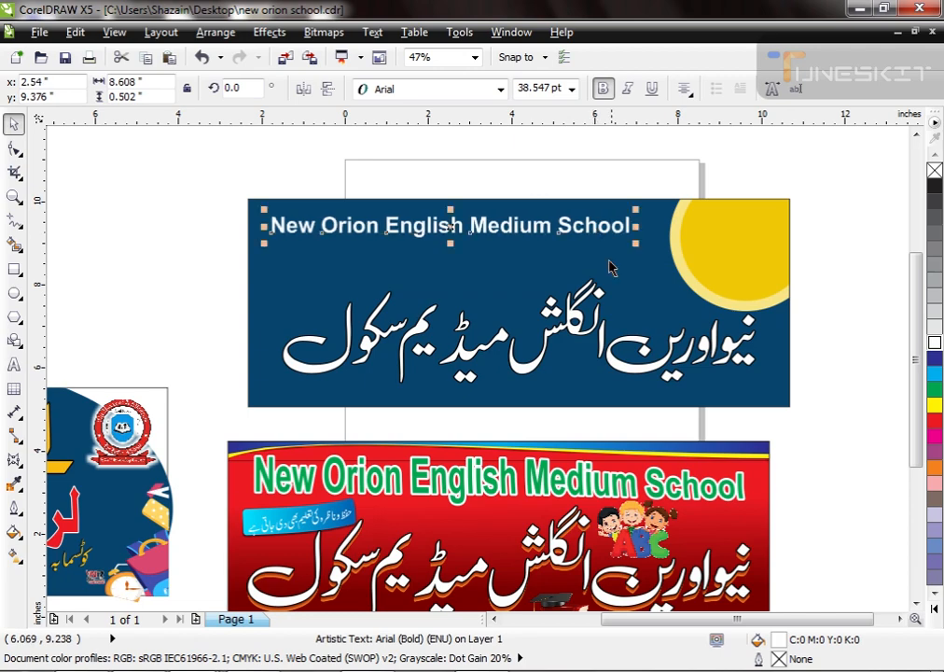
{"action": "key", "text": "F2"}
{"action": "left_click_drag", "start_coordinate": [220, 147], "coordinate": [780, 453]}
{"action": "left_click_drag", "start_coordinate": [682, 280], "coordinate": [718, 298]}
- Fill the Urdu title on the blue banner with red and give it an 8 pt white outline
{"action": "key", "text": "F3"}
{"action": "key", "text": "F2"}
{"action": "left_click_drag", "start_coordinate": [333, 186], "coordinate": [651, 449]}
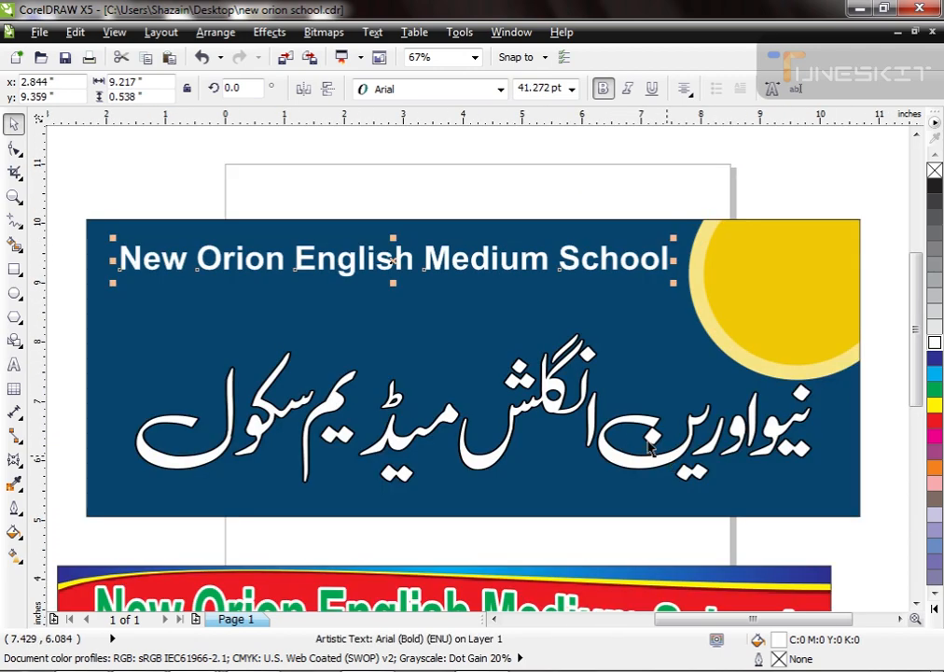
{"action": "left_click", "coordinate": [576, 420]}
{"action": "left_click", "coordinate": [934, 421]}
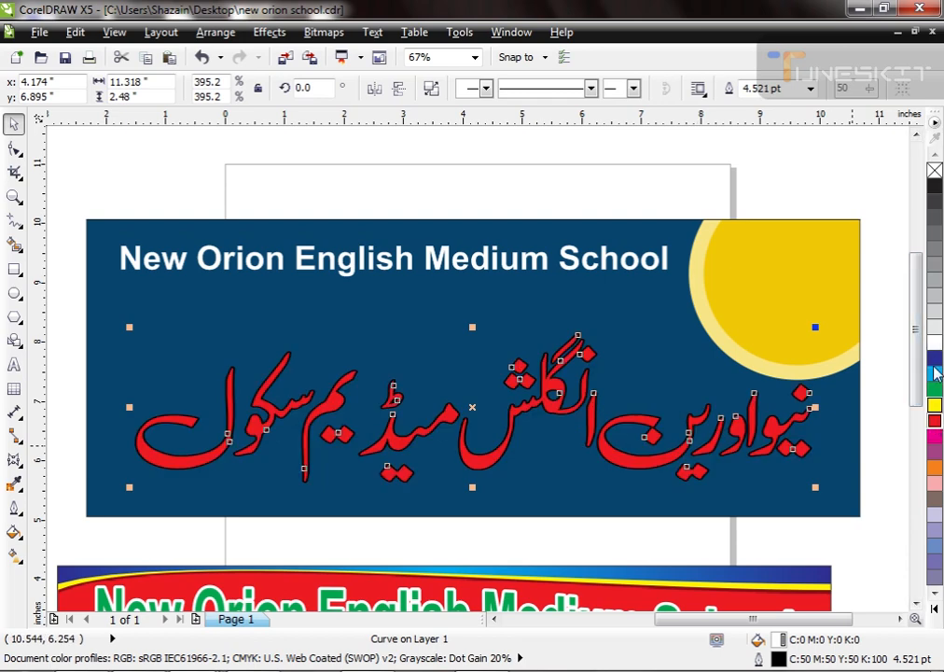
{"action": "key", "text": "F12"}
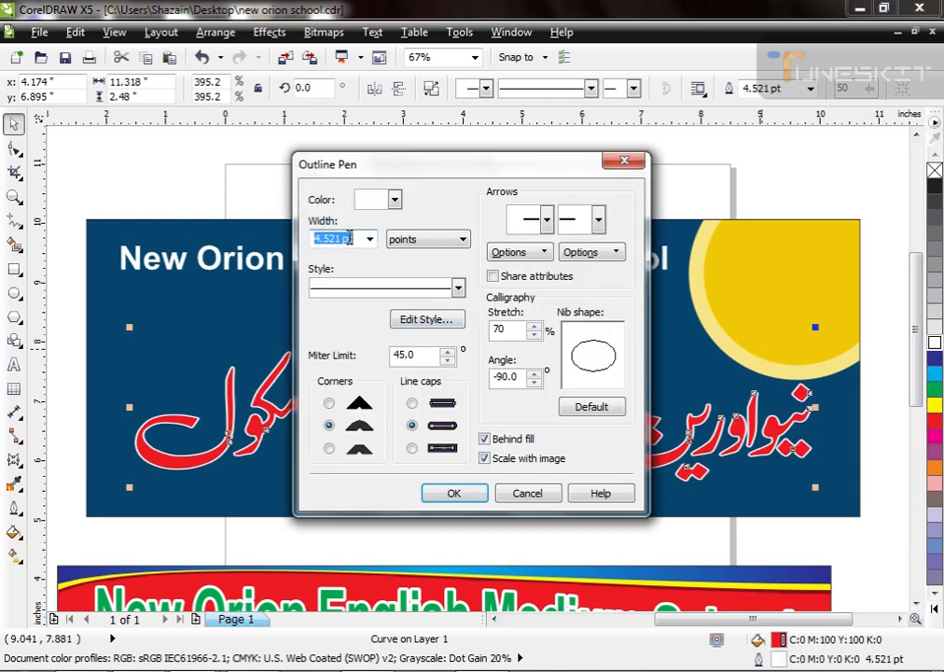
{"action": "type", "text": "8"}
{"action": "key", "text": "Return"}
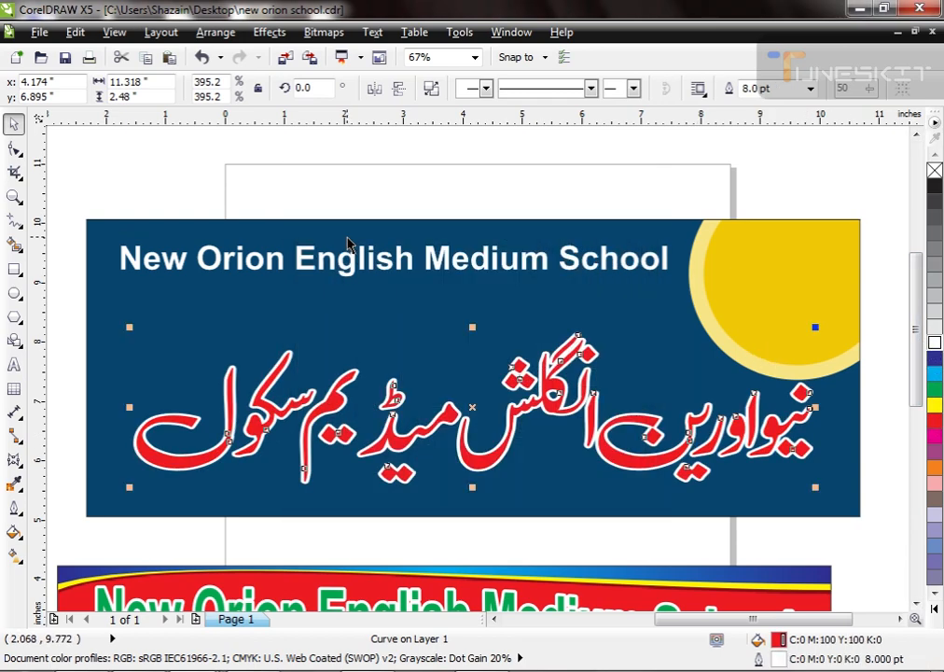
- Nudge the English title slightly to the right and stretch it vertically to about 0.63 inches tall
{"action": "left_click", "coordinate": [599, 258]}
{"action": "key", "text": "Right"}
{"action": "key", "text": "Right"}
{"action": "left_click_drag", "start_coordinate": [396, 281], "coordinate": [396, 286]}
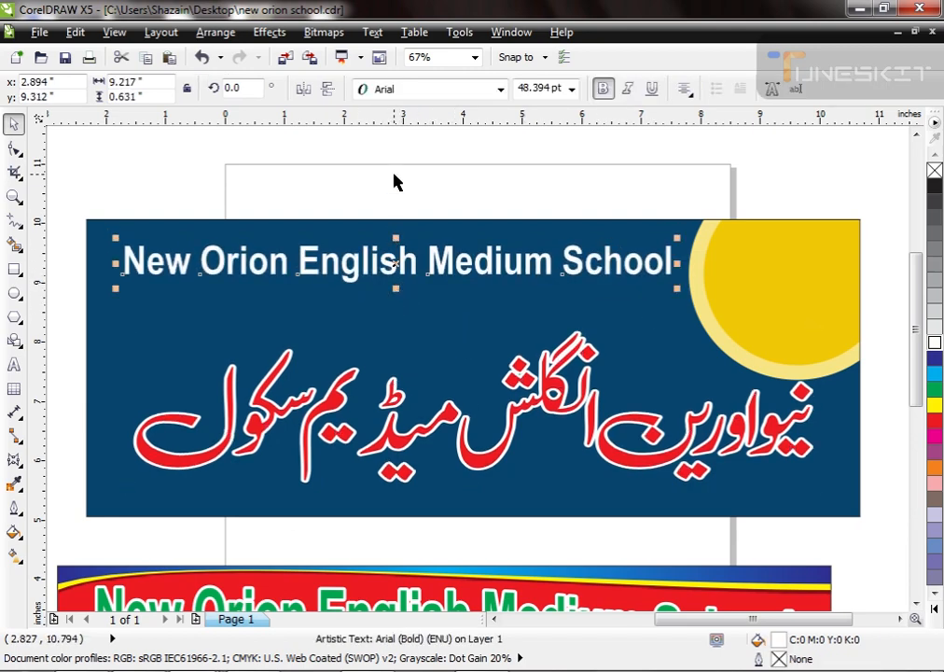
{"action": "left_click", "coordinate": [393, 181]}
{"action": "left_click", "coordinate": [529, 271]}
{"action": "scroll", "coordinate": [569, 265], "scroll_direction": "down", "scroll_amount": 3}
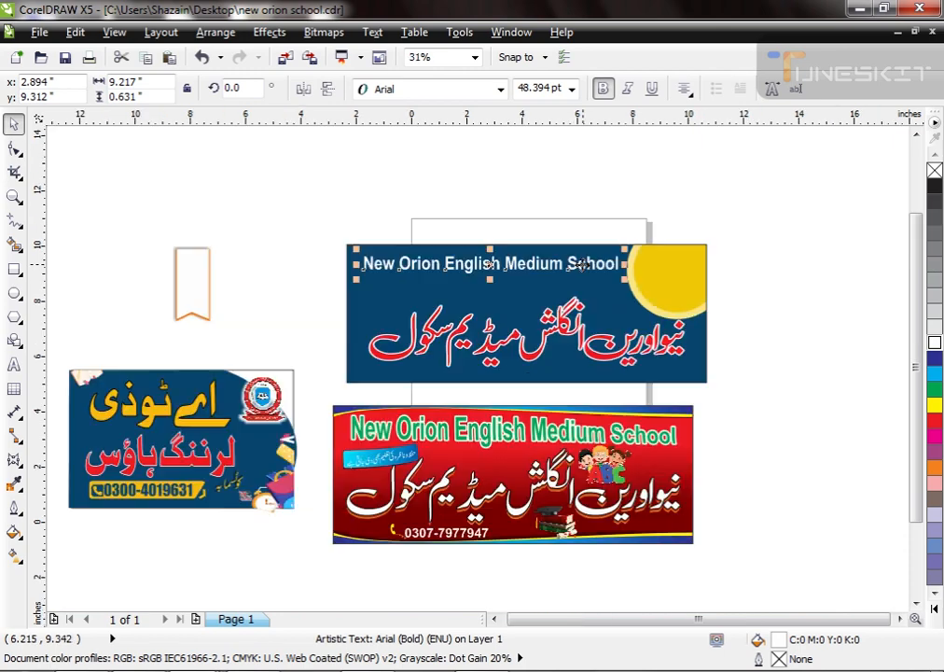
{"action": "left_click", "coordinate": [280, 464]}
{"action": "left_click_drag", "start_coordinate": [281, 477], "coordinate": [290, 449]}
{"action": "key", "text": "ctrl+z"}
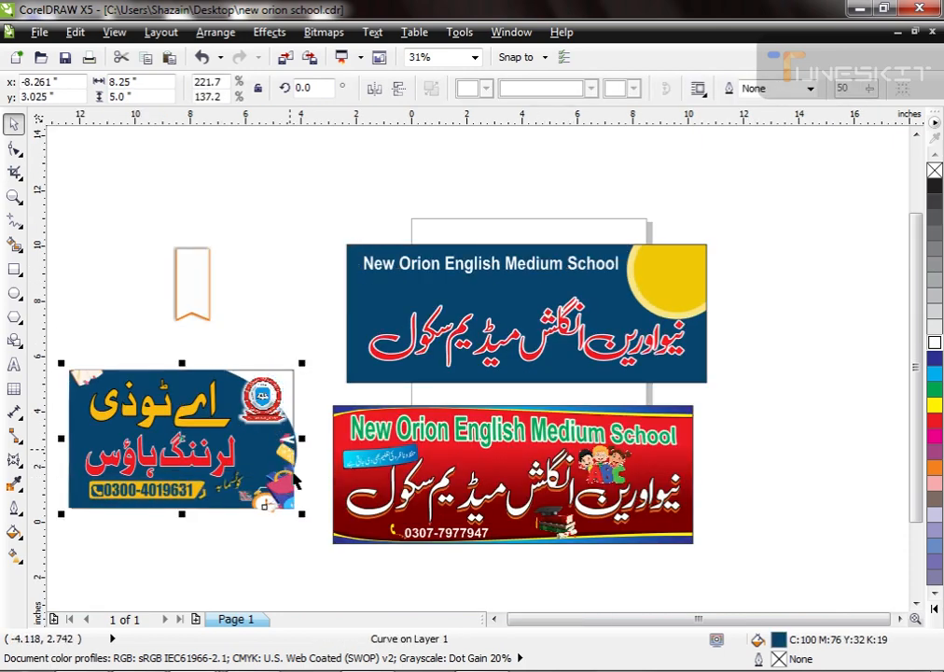
- Group the school-supply illustrations on the learning house banner and move the group onto the blue banner
{"action": "left_click", "coordinate": [280, 504]}
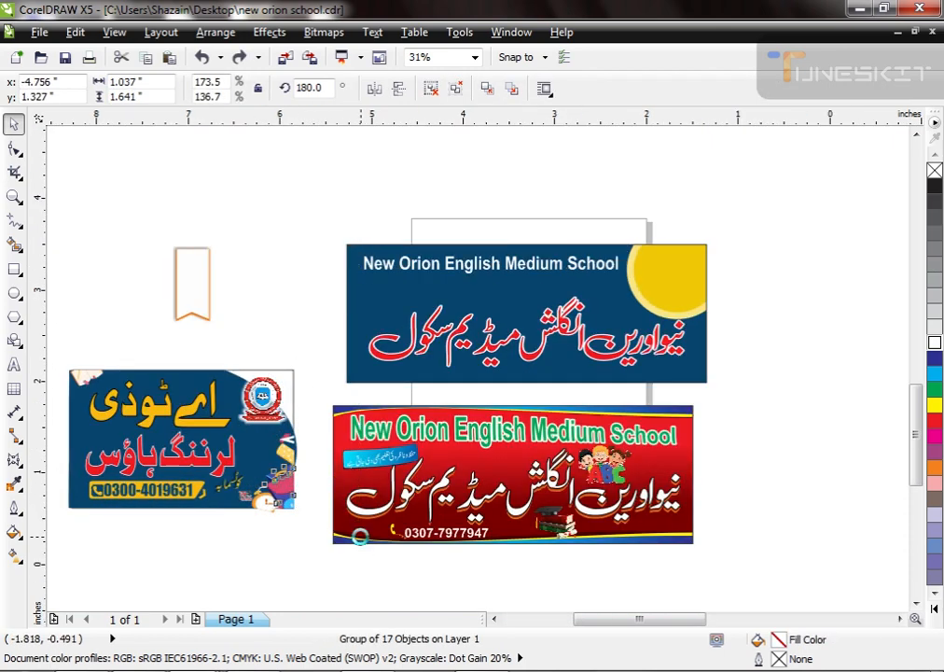
{"action": "scroll", "coordinate": [312, 450], "scroll_direction": "up", "scroll_amount": 5}
{"action": "left_click_drag", "start_coordinate": [506, 231], "coordinate": [288, 579]}
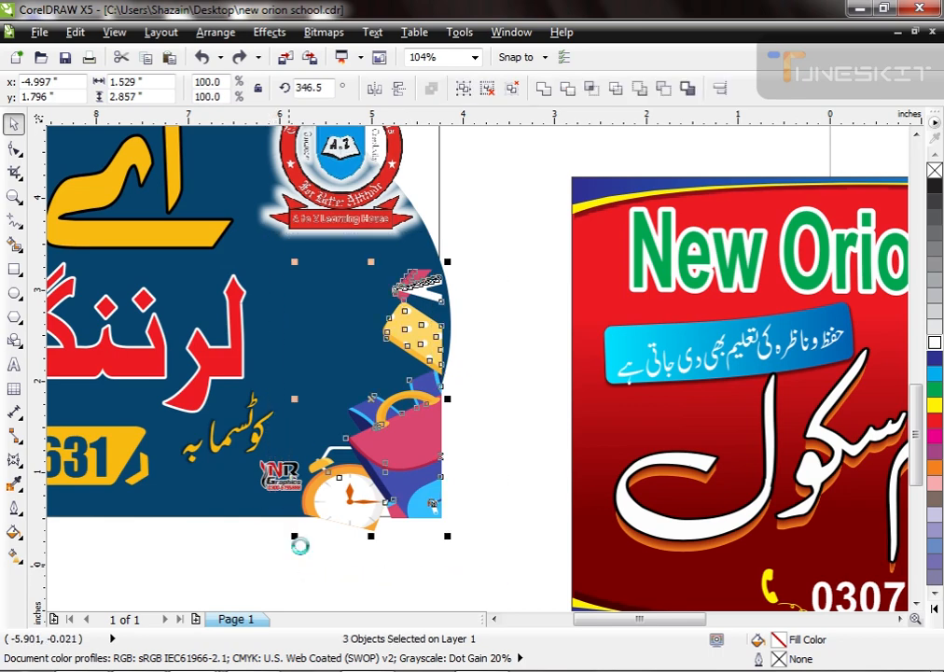
{"action": "key", "text": "ctrl+g"}
{"action": "scroll", "coordinate": [355, 501], "scroll_direction": "down", "scroll_amount": 2}
{"action": "left_click_drag", "start_coordinate": [354, 501], "coordinate": [510, 304]}
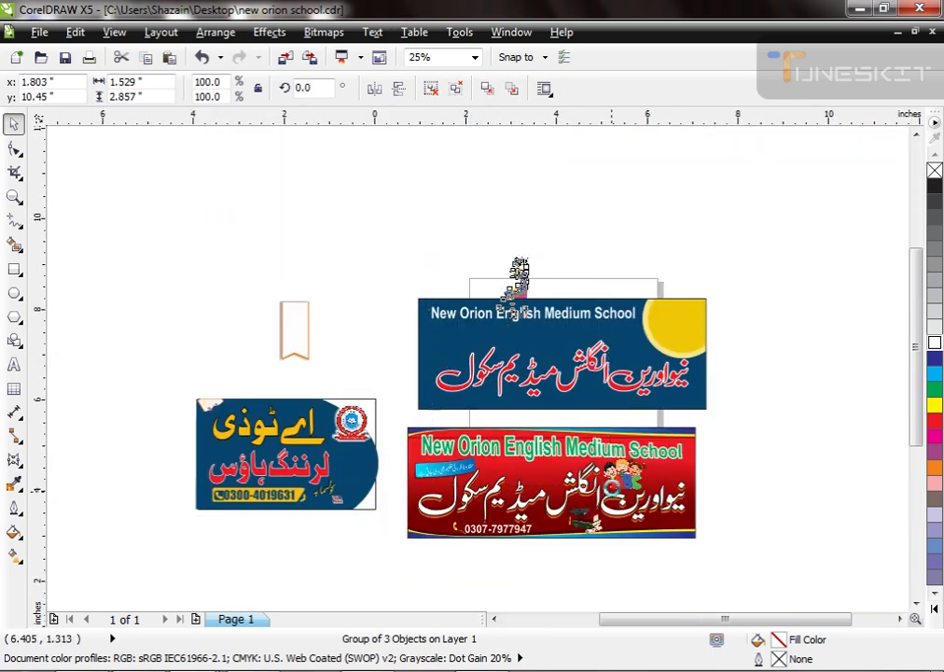
- Mirror the school-supply group horizontally and align it to the blue banner's lower-left corner
{"action": "scroll", "coordinate": [563, 378], "scroll_direction": "up", "scroll_amount": 1}
{"action": "left_click", "coordinate": [373, 89]}
{"action": "left_click_drag", "start_coordinate": [472, 216], "coordinate": [333, 308]}
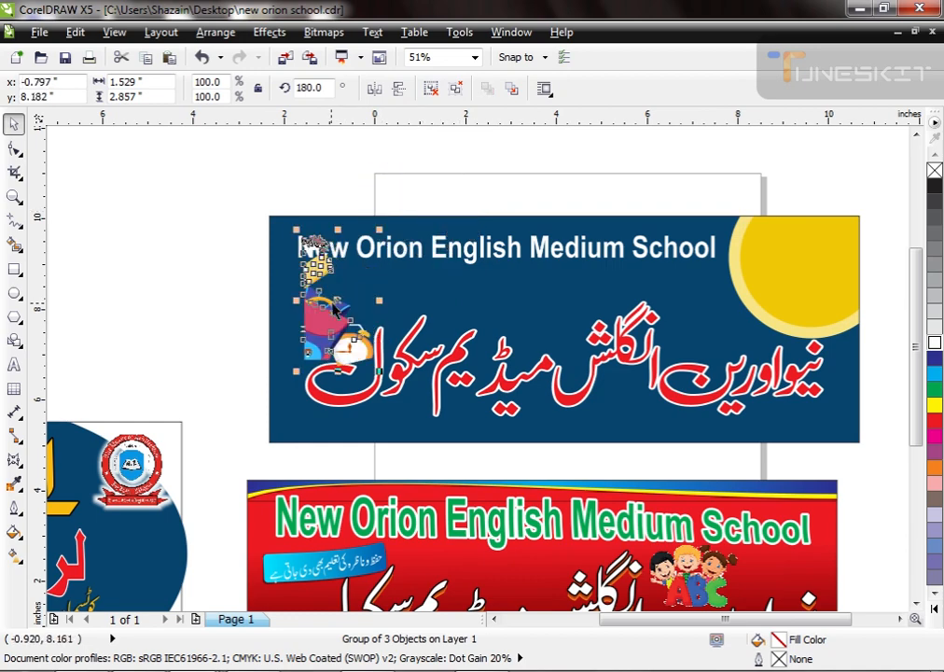
{"action": "left_click", "coordinate": [278, 432], "text": "shift"}
{"action": "key", "text": "l"}
{"action": "key", "text": "b"}
{"action": "left_click", "coordinate": [205, 439]}
- Narrow the Urdu title from its left side to about 10.9 inches wide, making room for the school-supply illustrations
{"action": "left_click", "coordinate": [341, 397]}
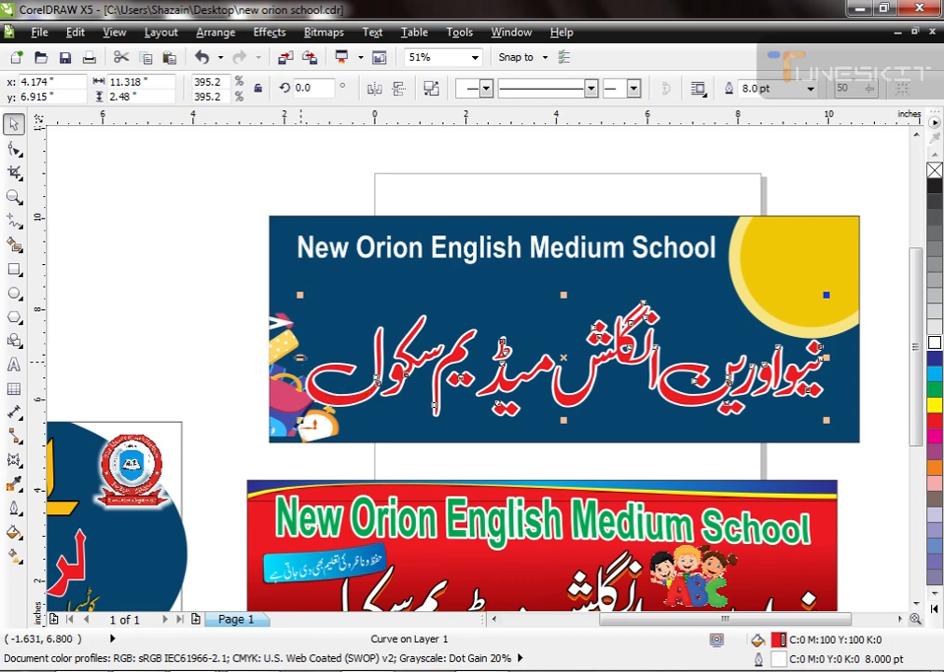
{"action": "left_click_drag", "start_coordinate": [300, 357], "coordinate": [318, 358]}
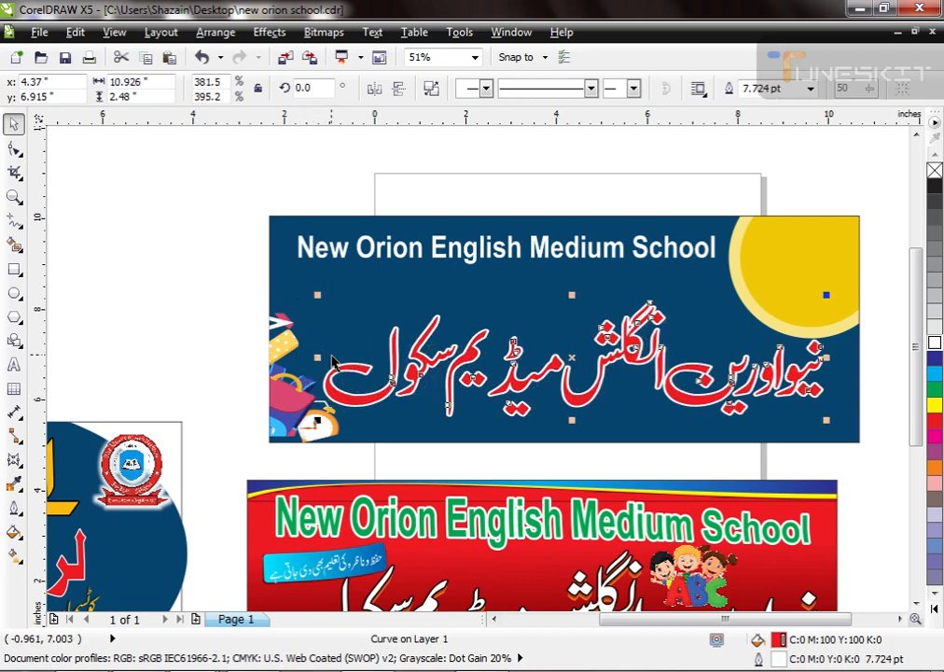
- Widen the Urdu title on the blue banner to about 11.3 inches by extending its right side
{"action": "left_click_drag", "start_coordinate": [827, 357], "coordinate": [844, 362]}
- Extract the yellow circle from the blue banner's PowerClip and move it onto the empty area beside the banner
{"action": "left_click", "coordinate": [776, 289]}
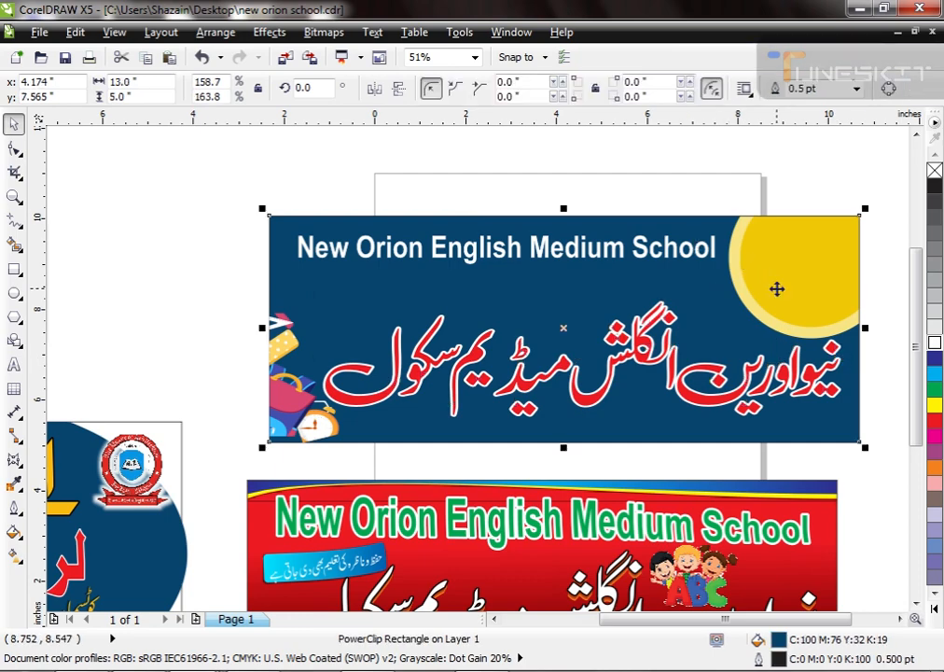
{"action": "key", "text": "alt+c"}
{"action": "key", "text": "w"}
{"action": "key", "text": "x"}
{"action": "left_click_drag", "start_coordinate": [787, 240], "coordinate": [113, 147]}
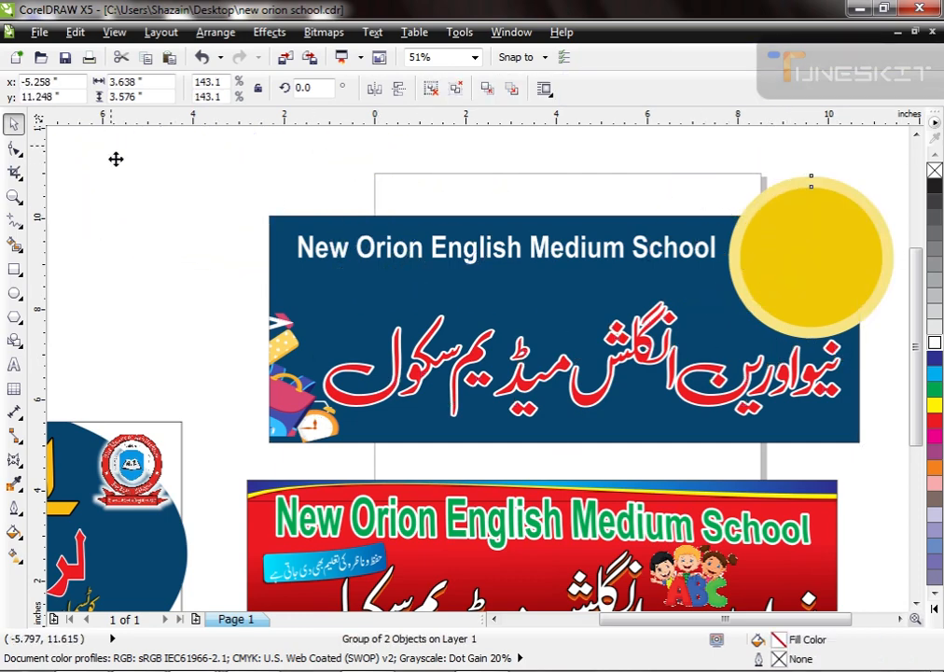
- Draw a bar about 12.7 by 1.1 inches over the English title, fill it with the circle's yellow and remove its outline
{"action": "left_click", "coordinate": [354, 179]}
{"action": "left_click", "coordinate": [14, 268]}
{"action": "left_click_drag", "start_coordinate": [282, 227], "coordinate": [863, 278]}
{"action": "key", "text": "space"}
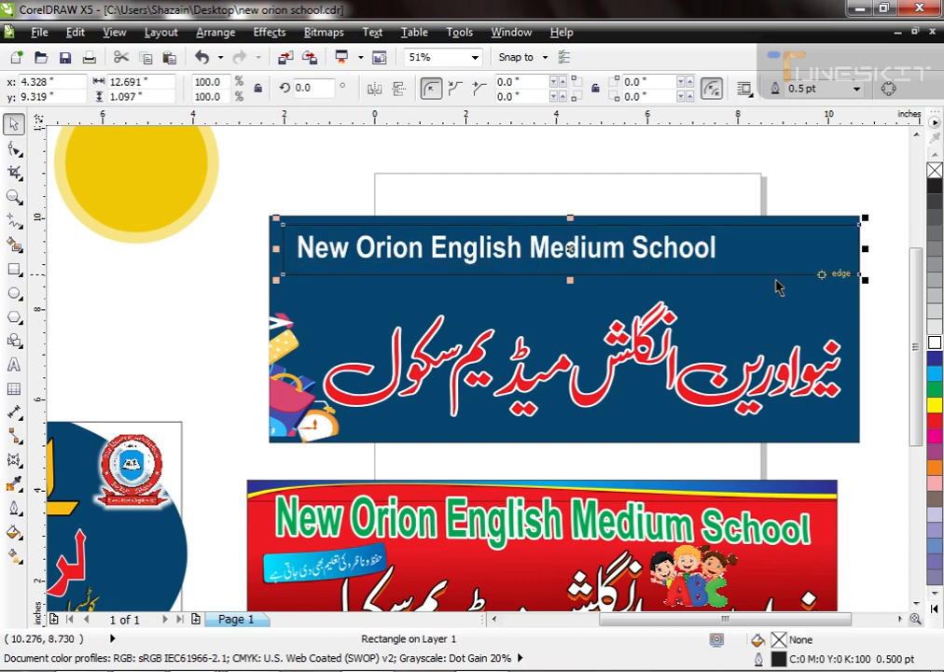
{"action": "key", "text": "i"}
{"action": "left_click", "coordinate": [176, 179]}
{"action": "scroll", "coordinate": [469, 336], "scroll_direction": "down", "scroll_amount": 1}
{"action": "key", "text": "F2"}
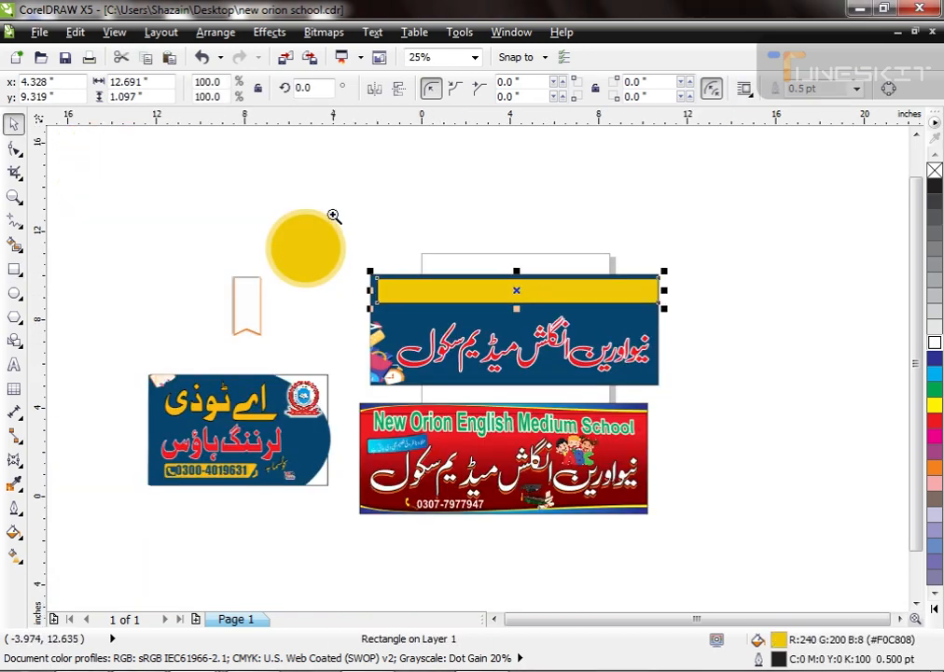
{"action": "left_click_drag", "start_coordinate": [332, 214], "coordinate": [612, 383]}
{"action": "right_click", "coordinate": [935, 171]}
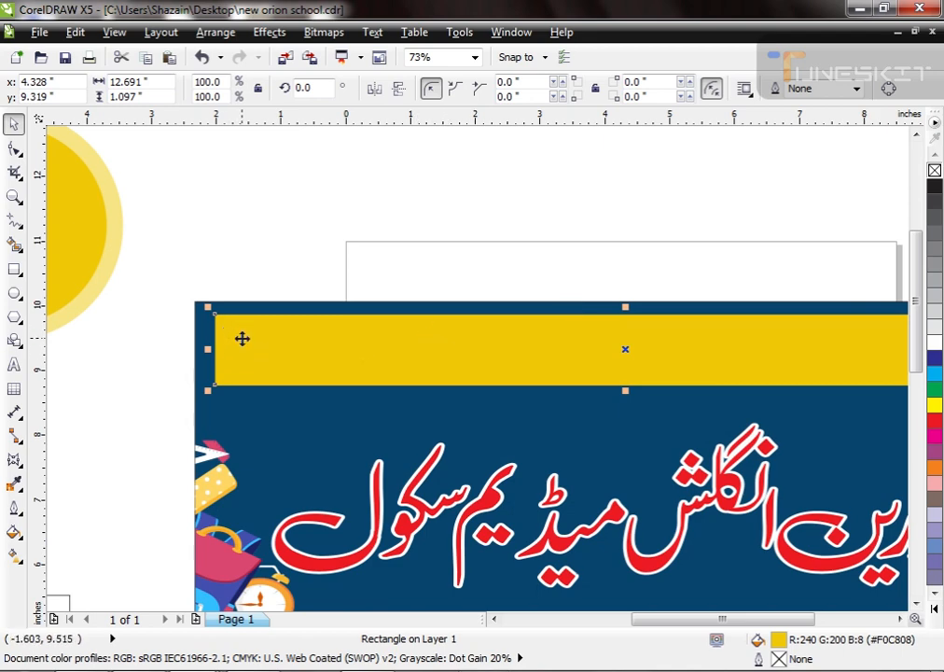
- Round the yellow bar's two left corners to radii of about 0.54 and 0.49 inches
{"action": "left_click", "coordinate": [14, 149]}
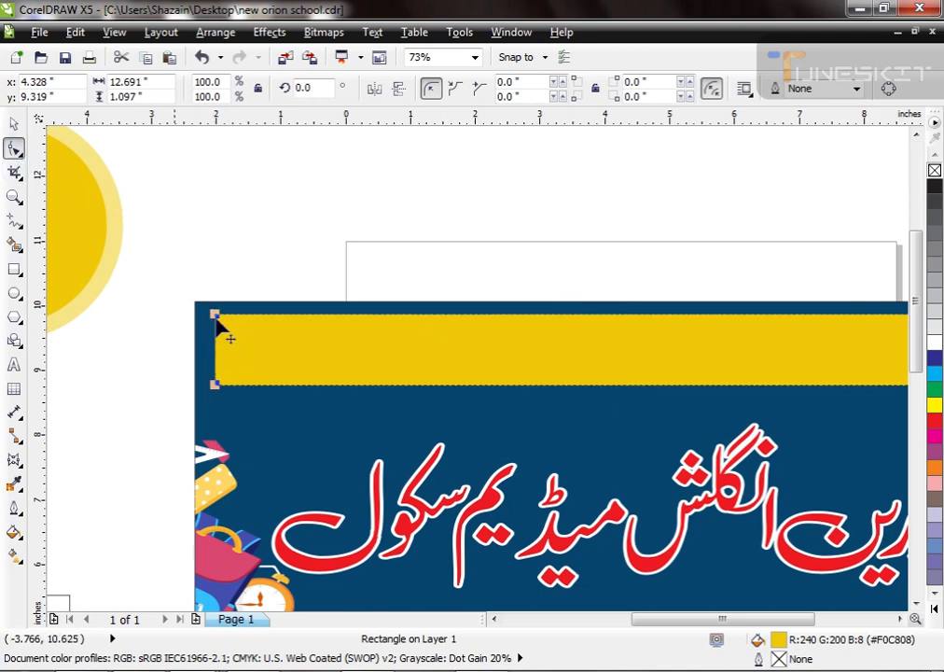
{"action": "left_click_drag", "start_coordinate": [213, 316], "coordinate": [228, 319]}
{"action": "left_click_drag", "start_coordinate": [220, 381], "coordinate": [249, 320]}
{"action": "key", "text": "space"}
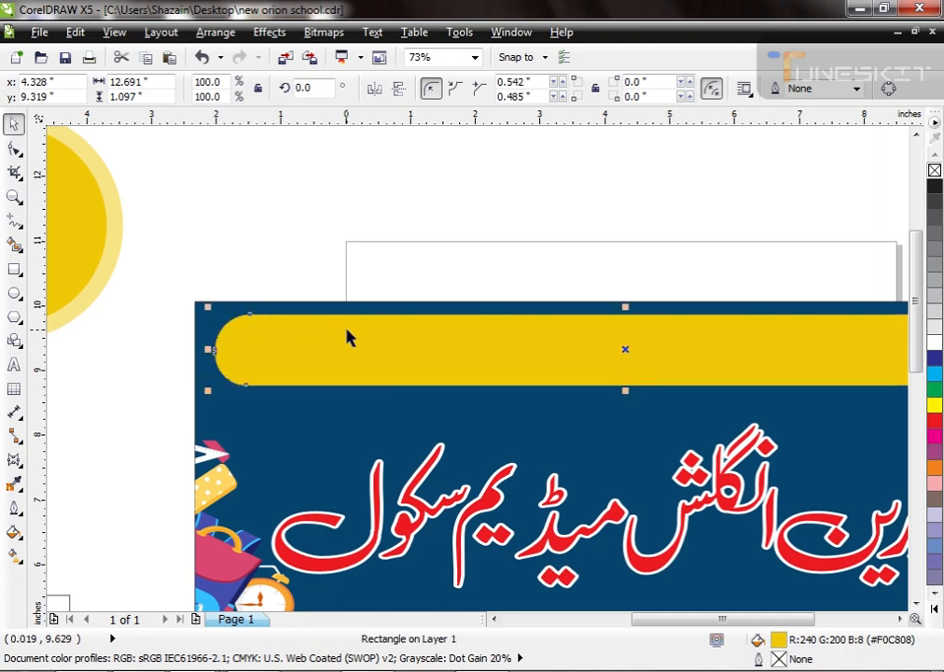
{"action": "scroll", "coordinate": [268, 341], "scroll_direction": "down", "scroll_amount": 4}
{"action": "scroll", "coordinate": [339, 349], "scroll_direction": "up", "scroll_amount": 3}
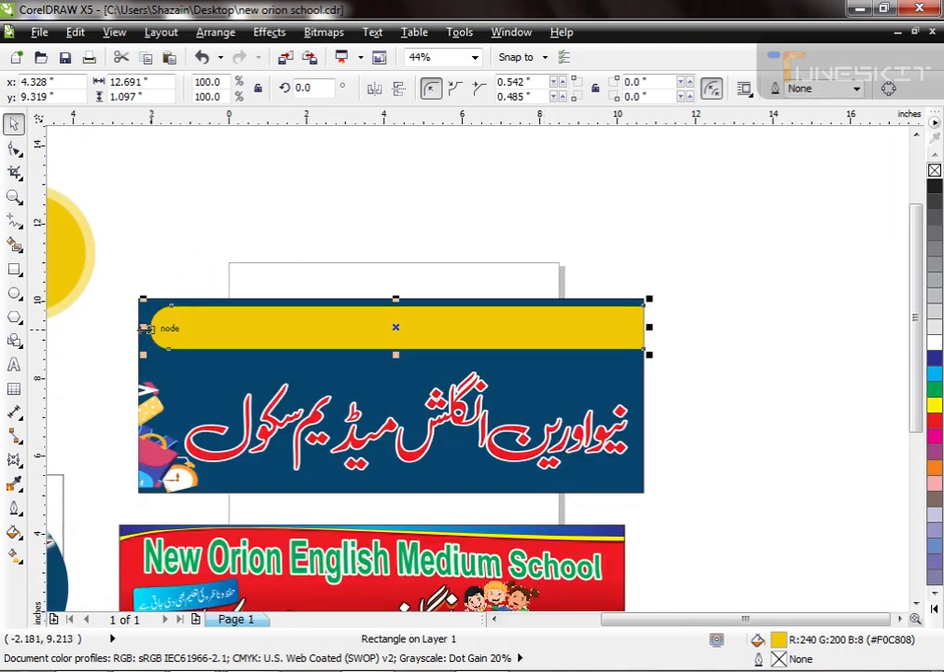
{"action": "left_click_drag", "start_coordinate": [497, 336], "coordinate": [530, 334]}
{"action": "key", "text": "ctrl+z"}
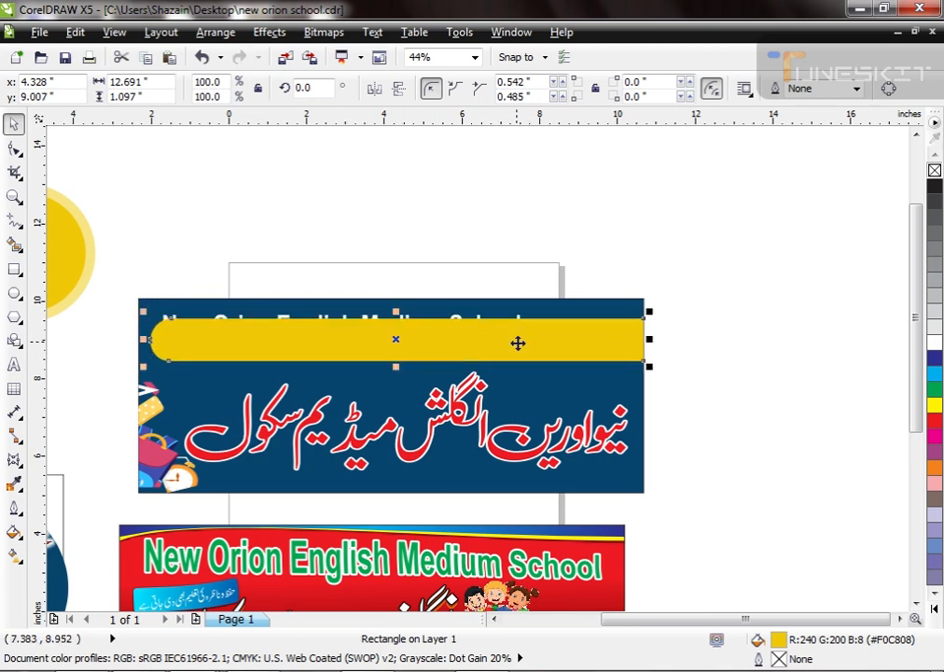
{"action": "key", "text": "ctrl+z"}
- Move the Urdu title up slightly, closer to the yellow bar
{"action": "left_click", "coordinate": [458, 409]}
{"action": "left_click", "coordinate": [457, 417]}
{"action": "left_click_drag", "start_coordinate": [458, 417], "coordinate": [458, 403]}
- Bring the English title in front of the yellow bar and fill it with the banner's dark blue
{"action": "left_click_drag", "start_coordinate": [153, 257], "coordinate": [636, 386]}
{"action": "key", "text": "shift+Page_Up"}
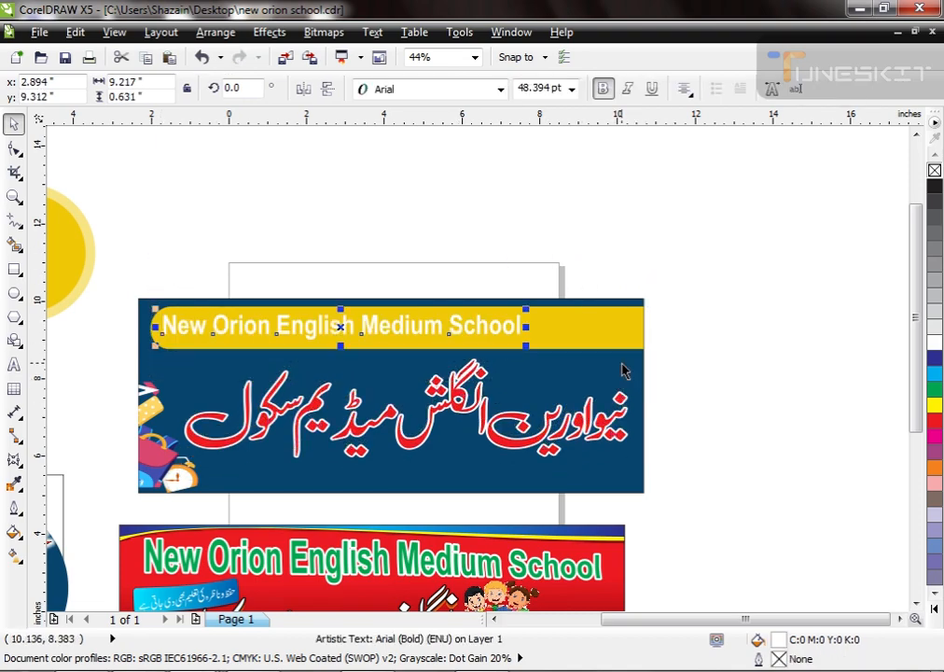
{"action": "left_click", "coordinate": [593, 384]}
- Enlarge the English title to about 12 inches wide and the Urdu title to about 11.6 inches wide
{"action": "left_click_drag", "start_coordinate": [525, 345], "coordinate": [623, 393]}
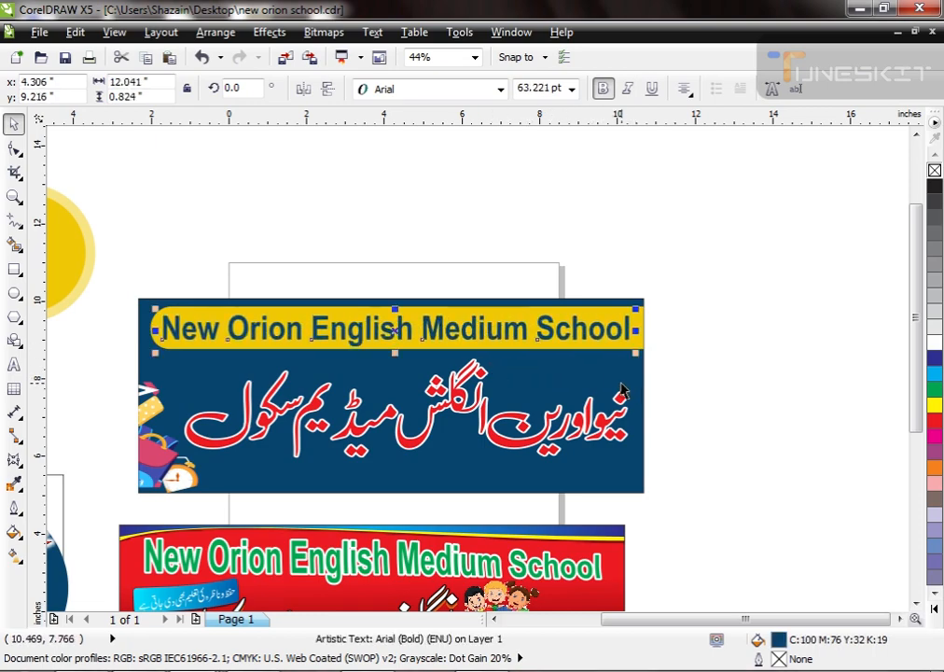
{"action": "left_click", "coordinate": [579, 431]}
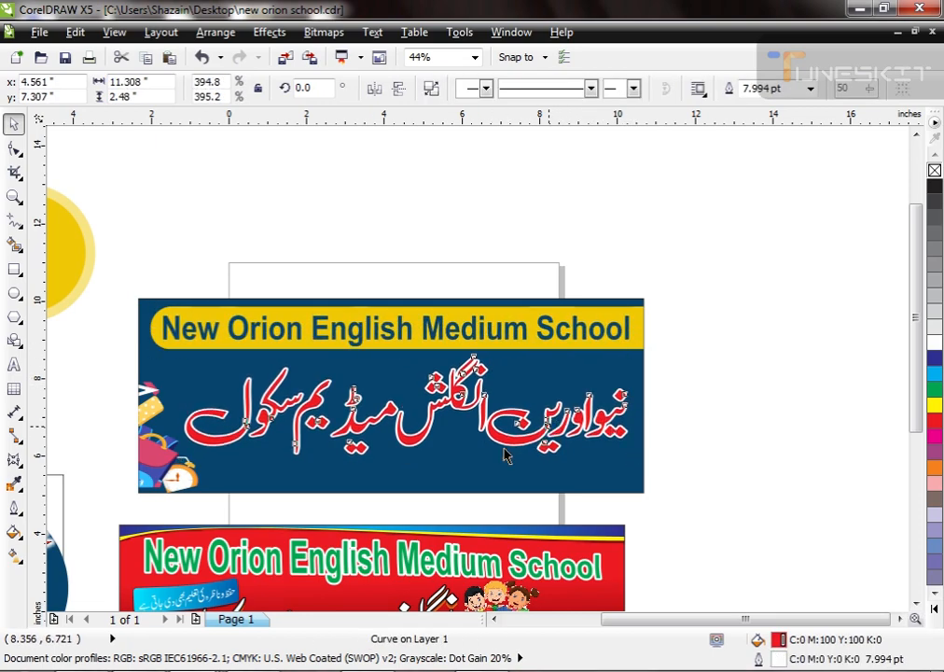
{"action": "left_click_drag", "start_coordinate": [186, 468], "coordinate": [180, 471]}
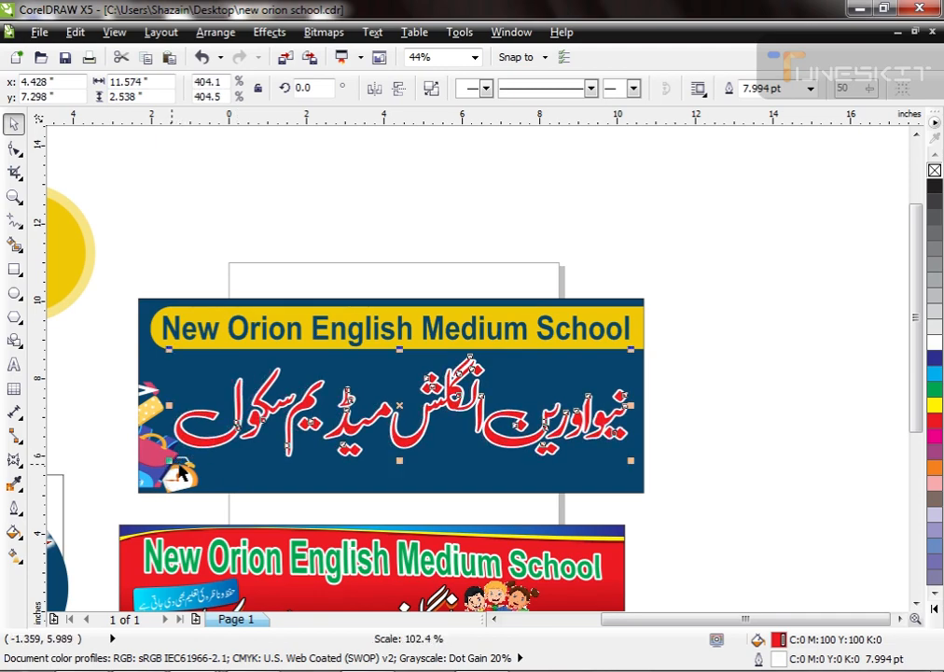
- Delete the extracted yellow circle group
{"action": "left_click", "coordinate": [70, 263]}
{"action": "left_click_drag", "start_coordinate": [70, 263], "coordinate": [899, 354]}
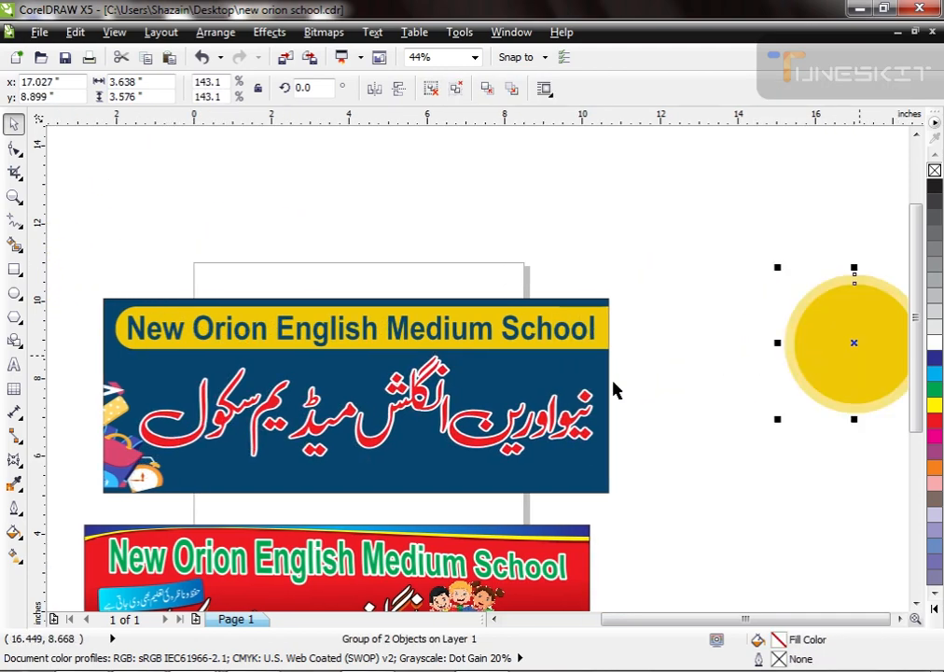
{"action": "key", "text": "Delete"}
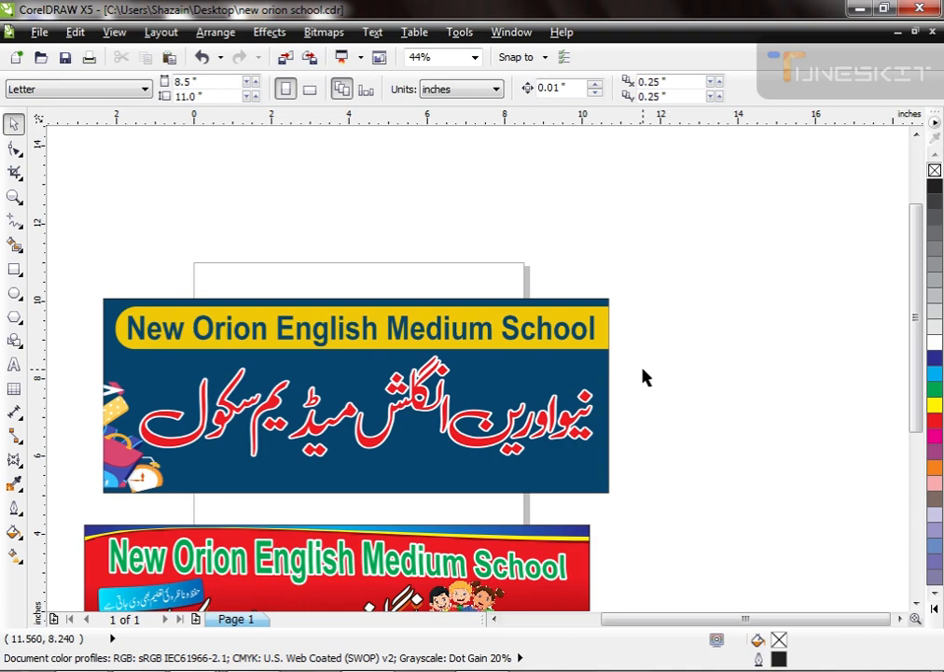
- Copy the phone icon and number from the red banner to the blue banner's lower edge and enlarge them to about 4.7 inches wide
{"action": "scroll", "coordinate": [650, 358], "scroll_direction": "down", "scroll_amount": 2}
{"action": "left_click_drag", "start_coordinate": [461, 538], "coordinate": [496, 435]}
{"action": "scroll", "coordinate": [480, 467], "scroll_direction": "up", "scroll_amount": 4}
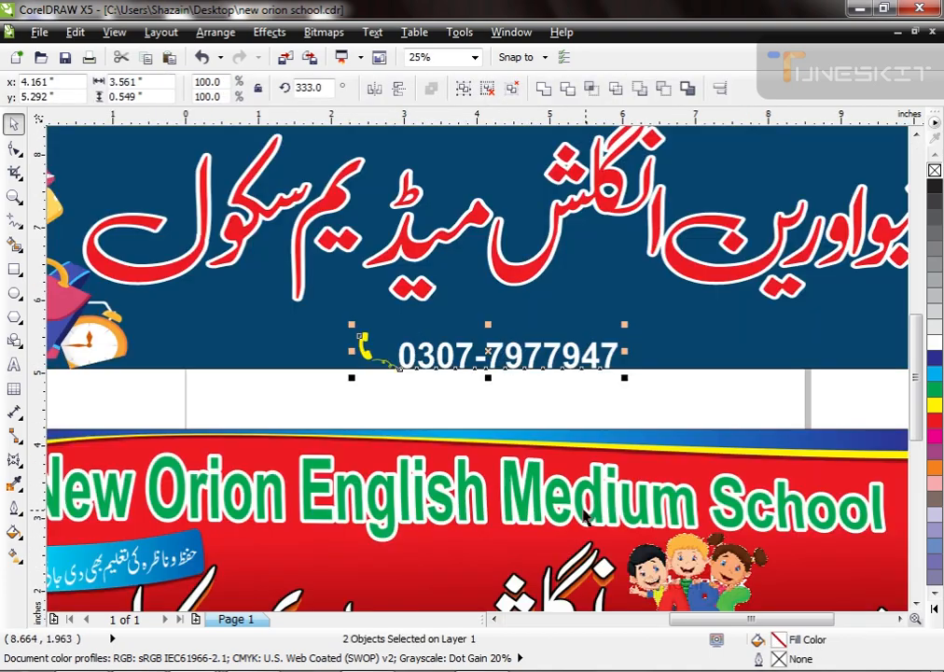
{"action": "left_click_drag", "start_coordinate": [553, 367], "coordinate": [533, 390]}
{"action": "left_click_drag", "start_coordinate": [498, 344], "coordinate": [473, 344]}
- Delete the phone number from the yellow contact bar on the learning house banner
{"action": "scroll", "coordinate": [444, 358], "scroll_direction": "down", "scroll_amount": 5}
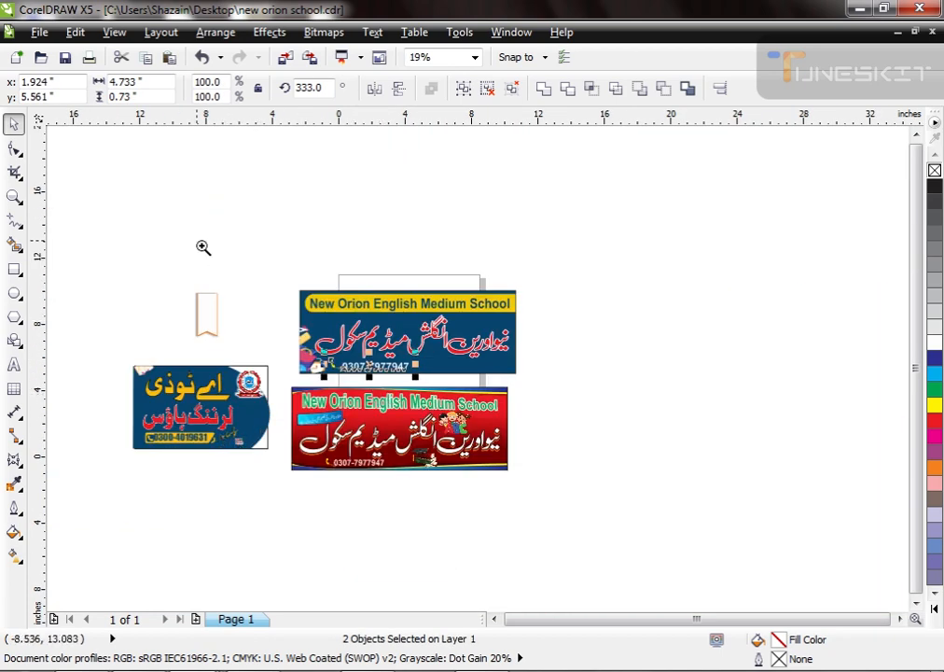
{"action": "left_click_drag", "start_coordinate": [198, 242], "coordinate": [483, 463]}
{"action": "left_click", "coordinate": [187, 559]}
{"action": "key", "text": "Delete"}
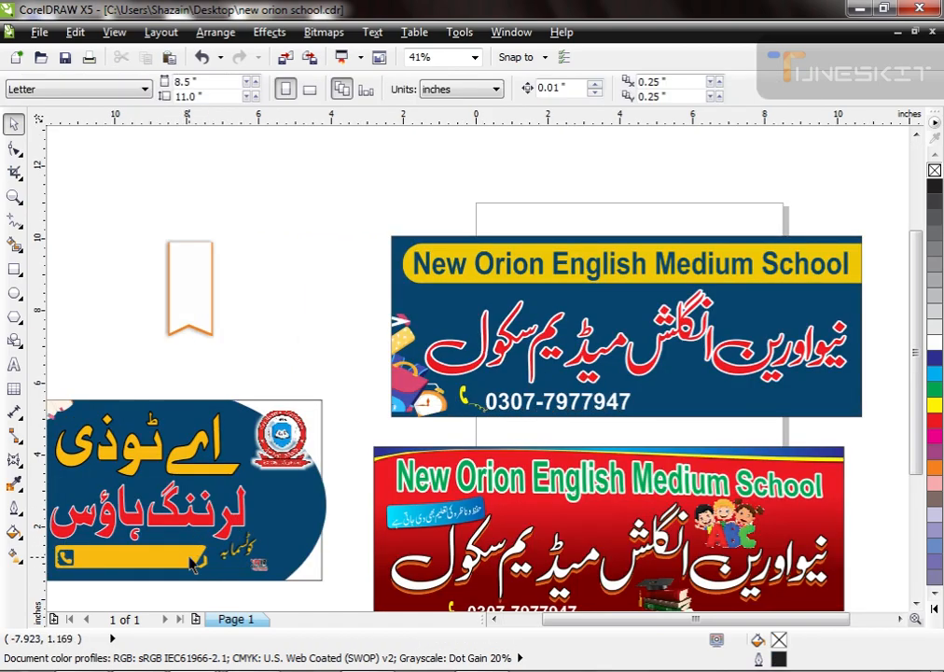
- Group the parts of the empty yellow contact bar and move the group onto the blue banner
{"action": "scroll", "coordinate": [331, 471], "scroll_direction": "down", "scroll_amount": 3}
{"action": "scroll", "coordinate": [213, 534], "scroll_direction": "up", "scroll_amount": 5}
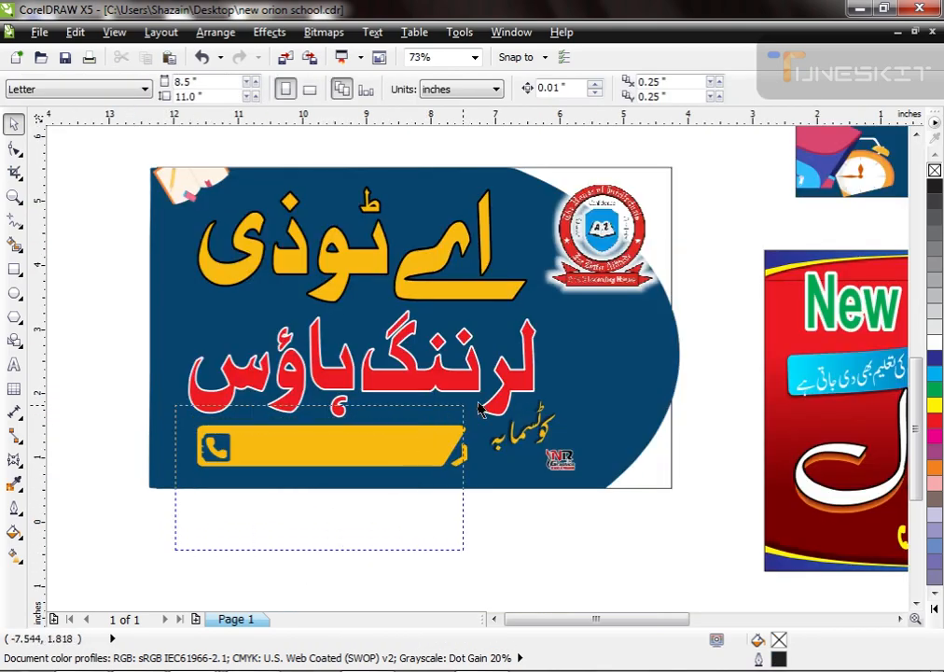
{"action": "left_click_drag", "start_coordinate": [447, 409], "coordinate": [495, 388]}
{"action": "key", "text": "ctrl+g"}
{"action": "scroll", "coordinate": [326, 478], "scroll_direction": "down", "scroll_amount": 1}
{"action": "left_click_drag", "start_coordinate": [338, 471], "coordinate": [760, 333]}
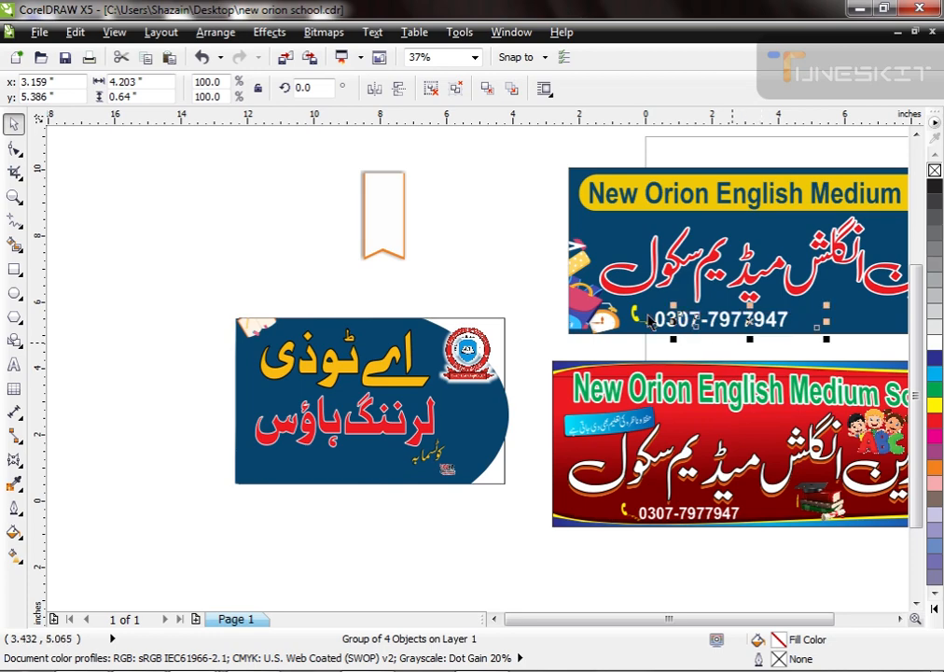
- Place the contact bar in front, beside the alarm clock, and delete the old handset icon next to the phone number
{"action": "scroll", "coordinate": [650, 320], "scroll_direction": "up", "scroll_amount": 3}
{"action": "key", "text": "shift+Page_Up"}
{"action": "left_click_drag", "start_coordinate": [671, 318], "coordinate": [646, 355]}
{"action": "key", "text": "ctrl+z"}
{"action": "left_click_drag", "start_coordinate": [632, 406], "coordinate": [497, 390]}
{"action": "left_click", "coordinate": [333, 395]}
{"action": "key", "text": "Delete"}
- Bring the phone number in front of the contact bar and shrink it to about 3 inches wide to fit inside
{"action": "left_click", "coordinate": [842, 390]}
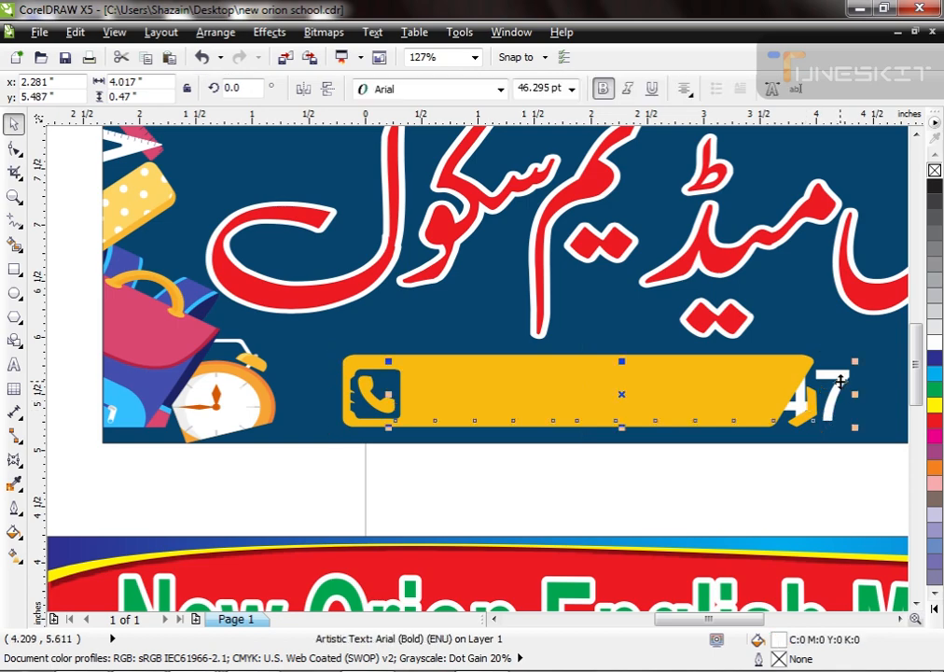
{"action": "key", "text": "shift+Page_Up"}
{"action": "left_click_drag", "start_coordinate": [851, 428], "coordinate": [778, 420]}
{"action": "key", "text": "ctrl+z"}
- Fill the phone number with the banner's dark blue and shift it with the contact bar toward the alarm clock
{"action": "key", "text": "shift+e"}
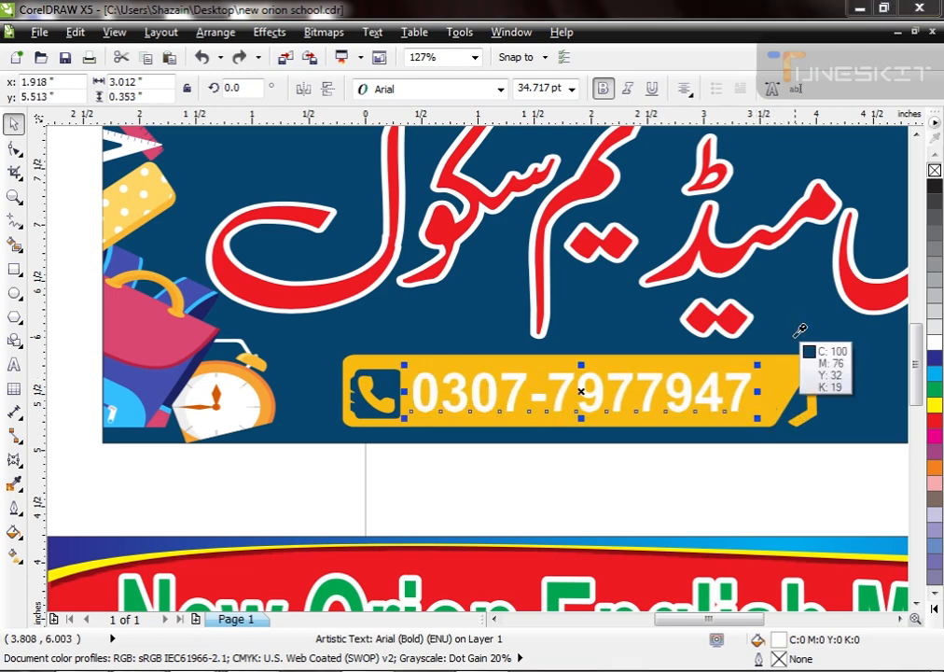
{"action": "left_click", "coordinate": [800, 332]}
{"action": "left_click_drag", "start_coordinate": [758, 365], "coordinate": [731, 369]}
{"action": "left_click", "coordinate": [795, 368], "text": "shift"}
{"action": "left_click", "coordinate": [601, 470]}
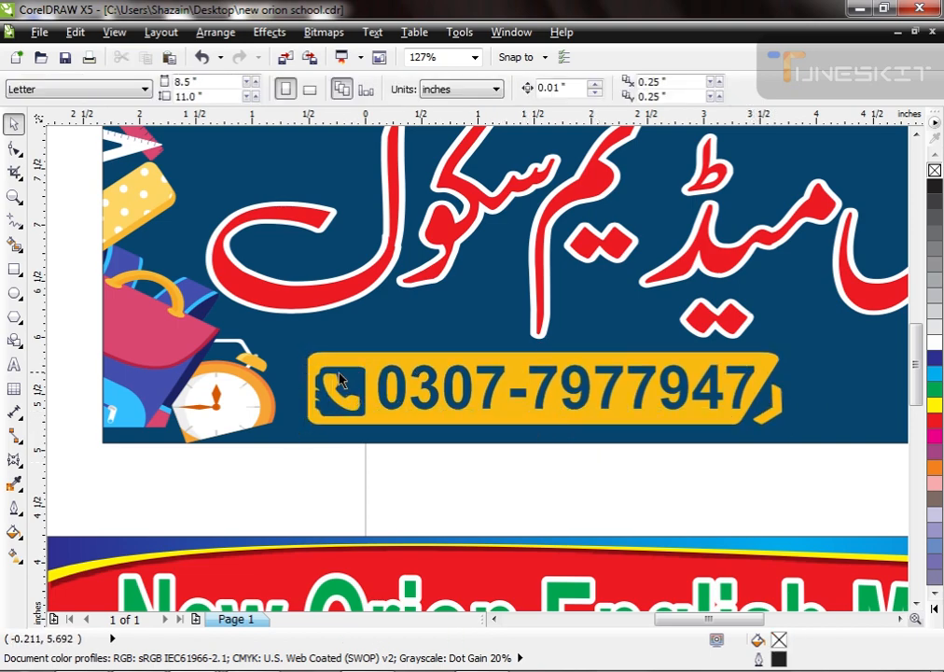
- Rotate the alarm clock inside the school-supply group to about 178.5 degrees so that it stands upright
{"action": "scroll", "coordinate": [340, 377], "scroll_direction": "down", "scroll_amount": 2}
{"action": "key", "text": "F2"}
{"action": "left_click_drag", "start_coordinate": [238, 314], "coordinate": [457, 399]}
{"action": "left_click", "coordinate": [363, 447]}
{"action": "left_click_drag", "start_coordinate": [363, 447], "coordinate": [357, 412]}
{"action": "key", "text": "ctrl+z"}
{"action": "left_click", "coordinate": [371, 455], "text": "ctrl"}
{"action": "left_click", "coordinate": [374, 455]}
{"action": "left_click_drag", "start_coordinate": [394, 391], "coordinate": [410, 411]}
{"action": "key", "text": "ctrl+z"}
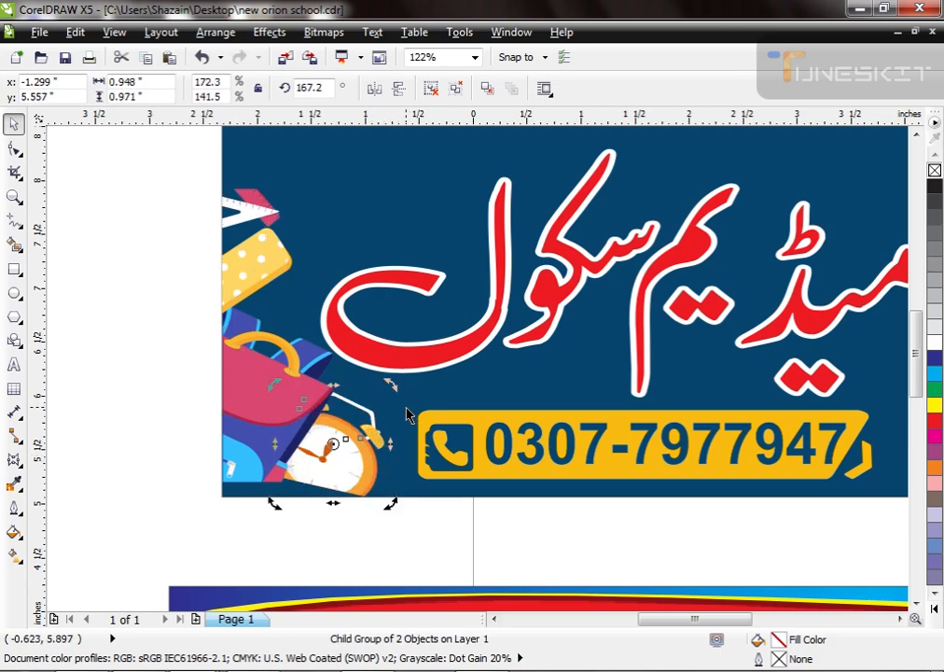
{"action": "left_click_drag", "start_coordinate": [398, 399], "coordinate": [384, 371]}
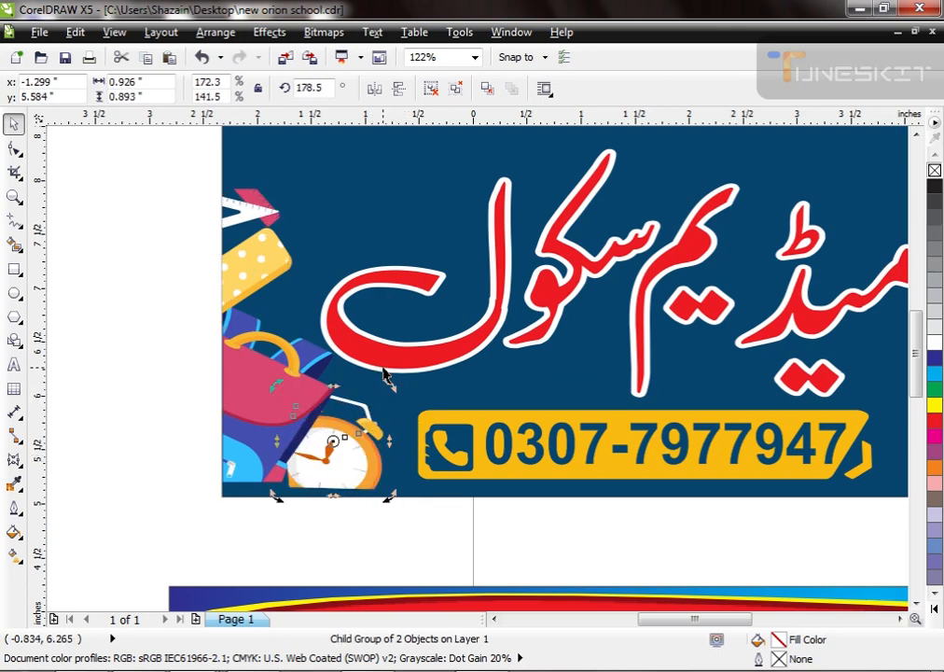
- Align the school-supply group with the blue banner's bottom edge
{"action": "left_click", "coordinate": [253, 519]}
{"action": "left_click", "coordinate": [268, 469]}
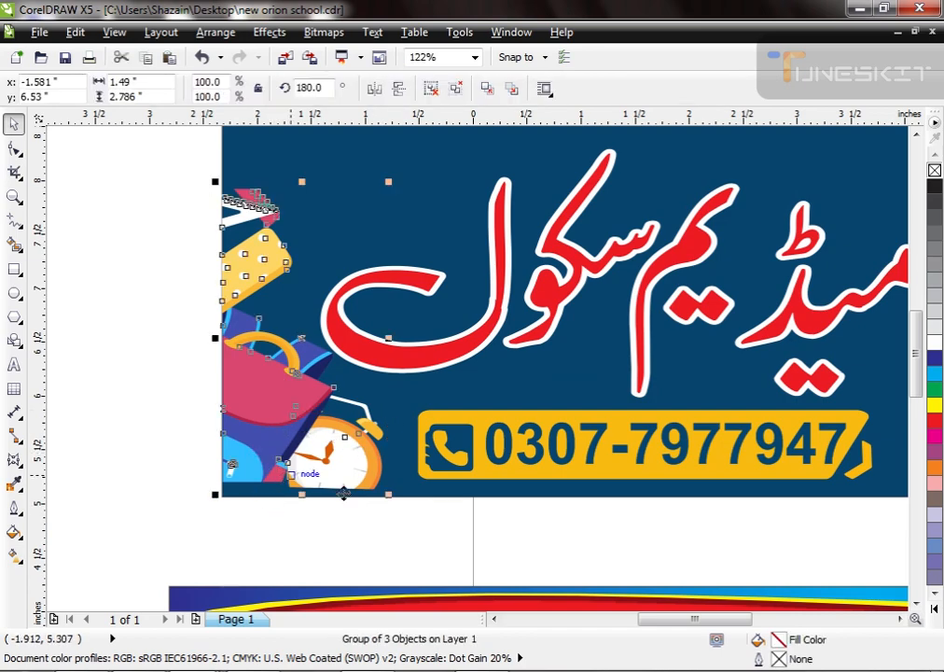
{"action": "left_click", "coordinate": [418, 487], "text": "shift"}
{"action": "key", "text": "b"}
{"action": "left_click", "coordinate": [368, 526]}
{"action": "left_click", "coordinate": [346, 485]}
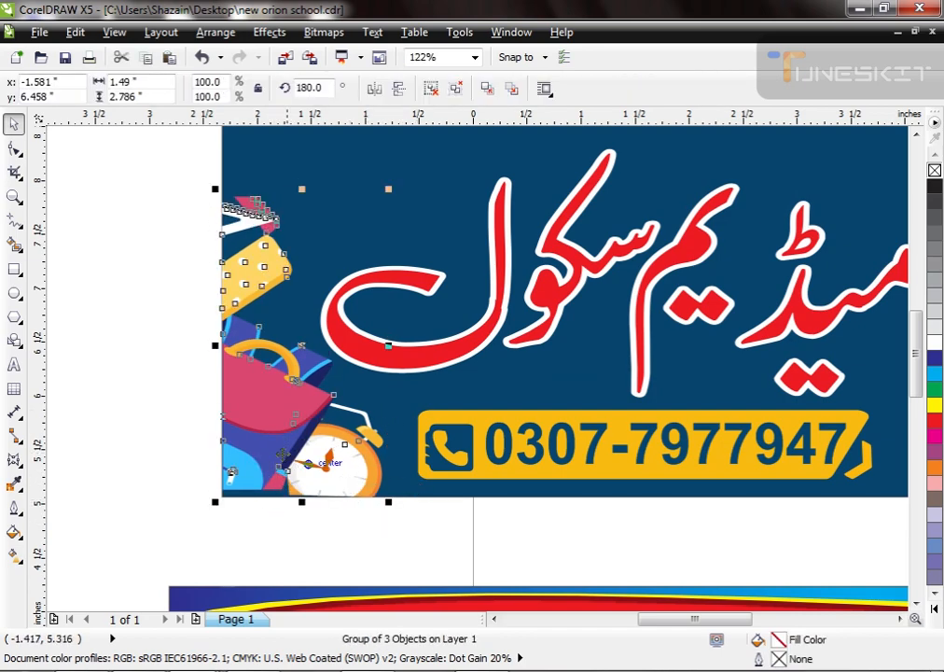
- Move the open-book illustration from the learning house banner onto the blue banner, above the school supplies
{"action": "scroll", "coordinate": [294, 434], "scroll_direction": "down", "scroll_amount": 2}
{"action": "key", "text": "F2"}
{"action": "left_click_drag", "start_coordinate": [257, 333], "coordinate": [410, 488]}
{"action": "scroll", "coordinate": [308, 357], "scroll_direction": "down", "scroll_amount": 2}
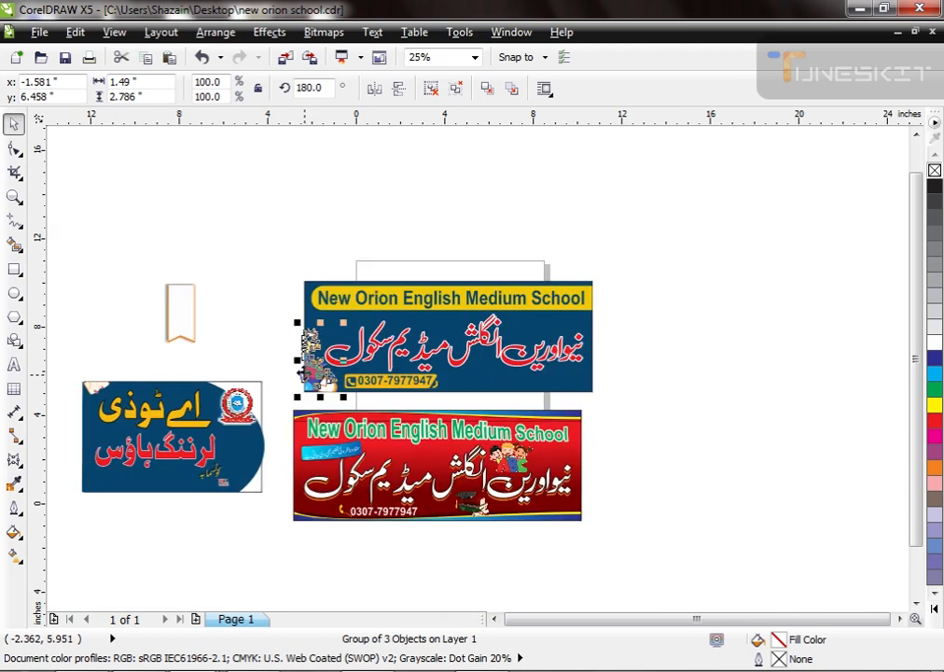
{"action": "left_click", "coordinate": [98, 390]}
{"action": "key", "text": "F2"}
{"action": "left_click_drag", "start_coordinate": [81, 342], "coordinate": [208, 433]}
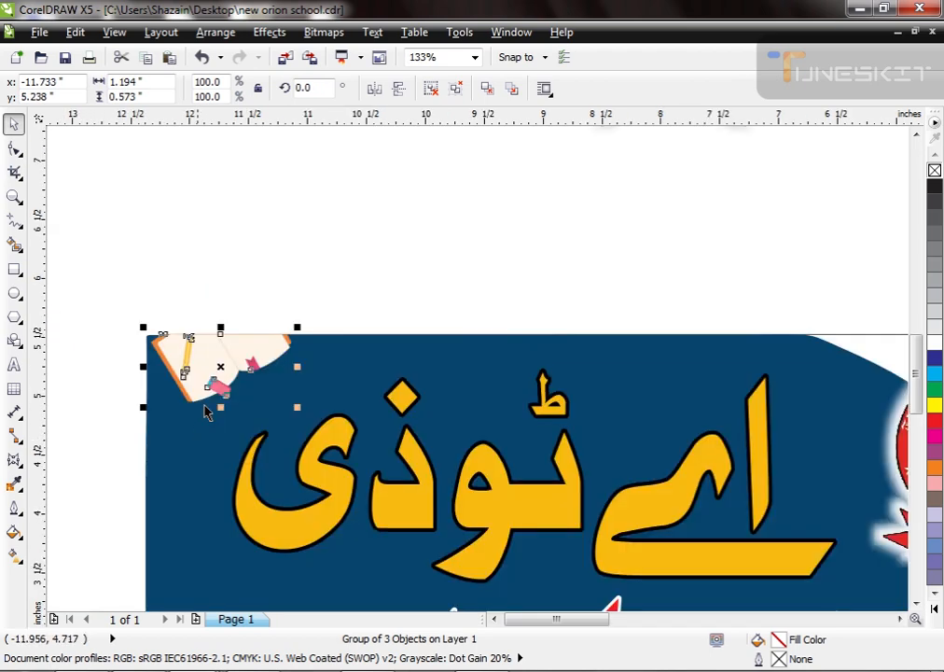
{"action": "scroll", "coordinate": [197, 396], "scroll_direction": "down", "scroll_amount": 1}
{"action": "left_click_drag", "start_coordinate": [202, 384], "coordinate": [731, 245]}
{"action": "scroll", "coordinate": [731, 244], "scroll_direction": "down", "scroll_amount": 1}
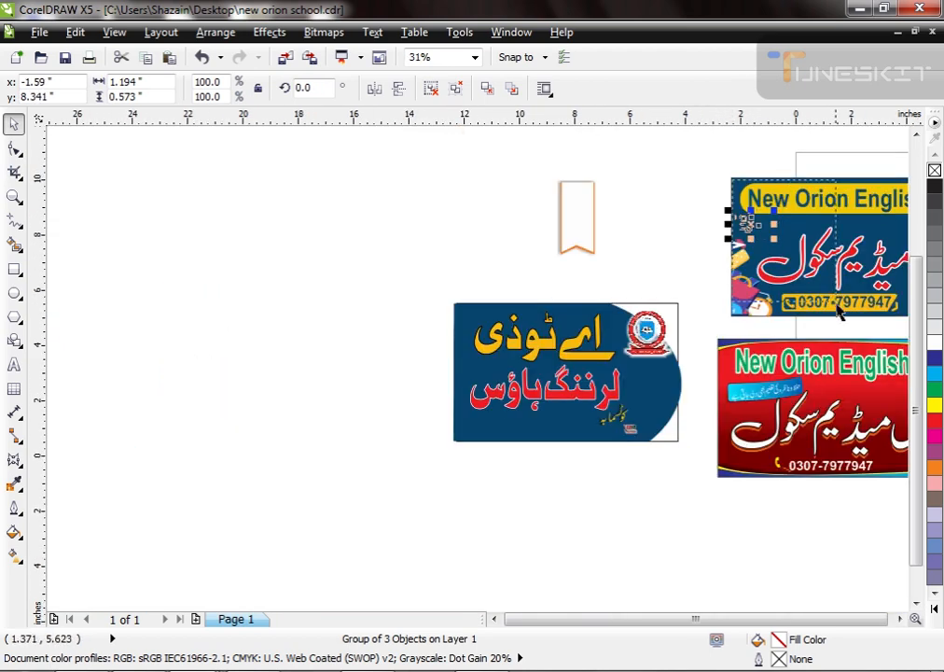
- Enlarge the open-book illustration and position it just under the left end of the yellow title bar
{"action": "scroll", "coordinate": [832, 312], "scroll_direction": "up", "scroll_amount": 2}
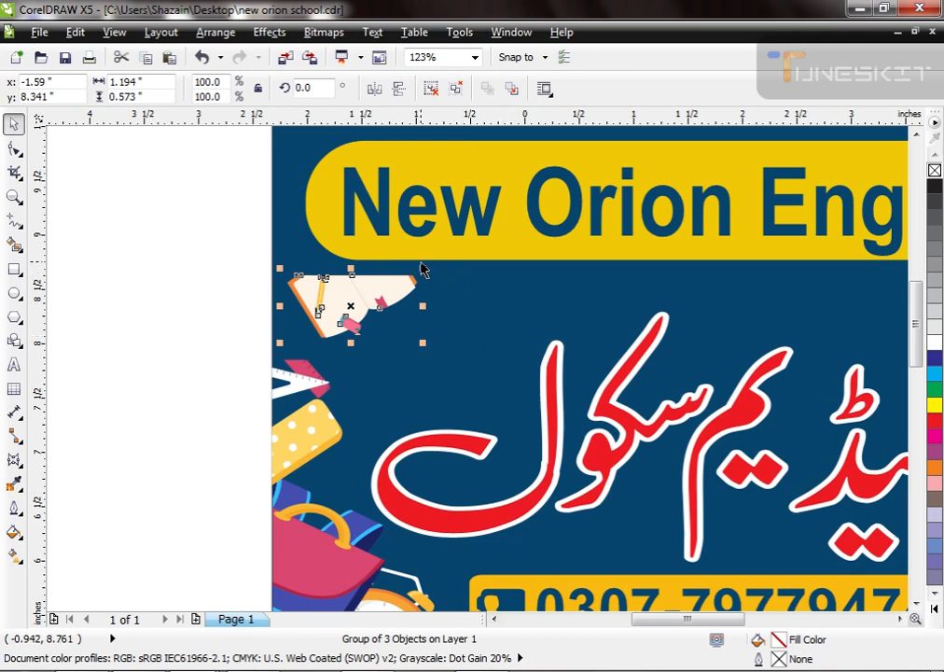
{"action": "left_click_drag", "start_coordinate": [423, 268], "coordinate": [486, 236]}
{"action": "left_click_drag", "start_coordinate": [392, 272], "coordinate": [439, 330]}
- Delete the remaining parts of the learning house banner
{"action": "scroll", "coordinate": [439, 330], "scroll_direction": "down", "scroll_amount": 5}
{"action": "left_click", "coordinate": [286, 455]}
{"action": "left_click_drag", "start_coordinate": [347, 392], "coordinate": [88, 552]}
{"action": "key", "text": "Delete"}
- Copy the light-blue strip with its white Urdu text from the red banner onto the blue banner
{"action": "left_click", "coordinate": [247, 311]}
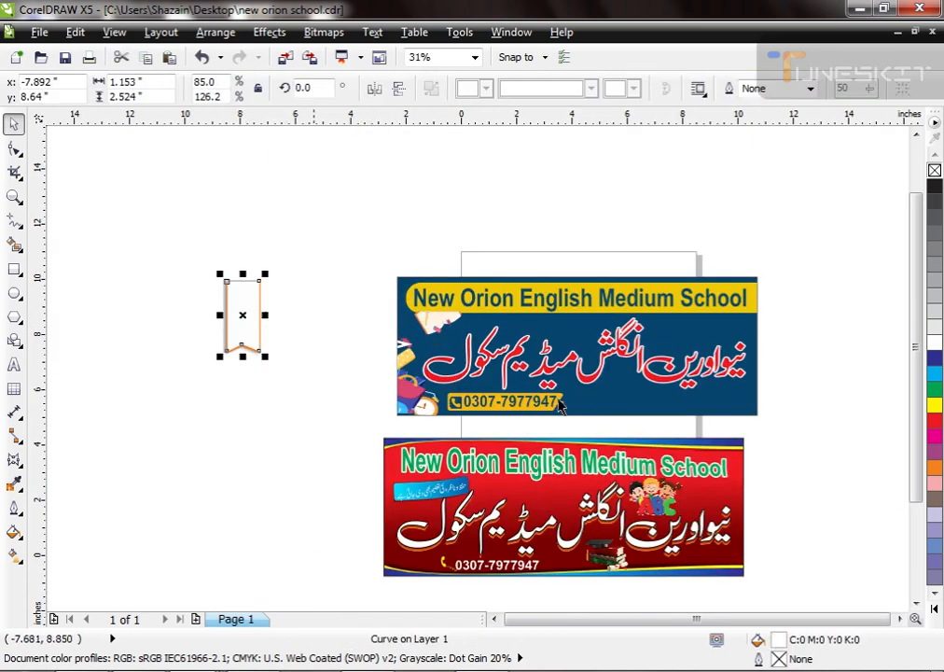
{"action": "left_click", "coordinate": [456, 488]}
{"action": "key", "text": "F2"}
{"action": "left_click_drag", "start_coordinate": [348, 413], "coordinate": [572, 519]}
{"action": "left_click", "coordinate": [139, 381]}
{"action": "left_click_drag", "start_coordinate": [139, 380], "coordinate": [570, 526]}
{"action": "scroll", "coordinate": [398, 489], "scroll_direction": "down", "scroll_amount": 2}
{"action": "left_click_drag", "start_coordinate": [402, 485], "coordinate": [780, 303]}
{"action": "right_click", "coordinate": [780, 303]}
- Position the light-blue strip and its text to the right of the phone contact bar on the blue banner
{"action": "scroll", "coordinate": [726, 309], "scroll_direction": "down", "scroll_amount": 1}
{"action": "key", "text": "F2"}
{"action": "left_click_drag", "start_coordinate": [680, 267], "coordinate": [791, 376]}
{"action": "left_click_drag", "start_coordinate": [423, 308], "coordinate": [351, 292]}
{"action": "left_click_drag", "start_coordinate": [504, 353], "coordinate": [530, 363]}
{"action": "left_click_drag", "start_coordinate": [454, 294], "coordinate": [470, 292]}
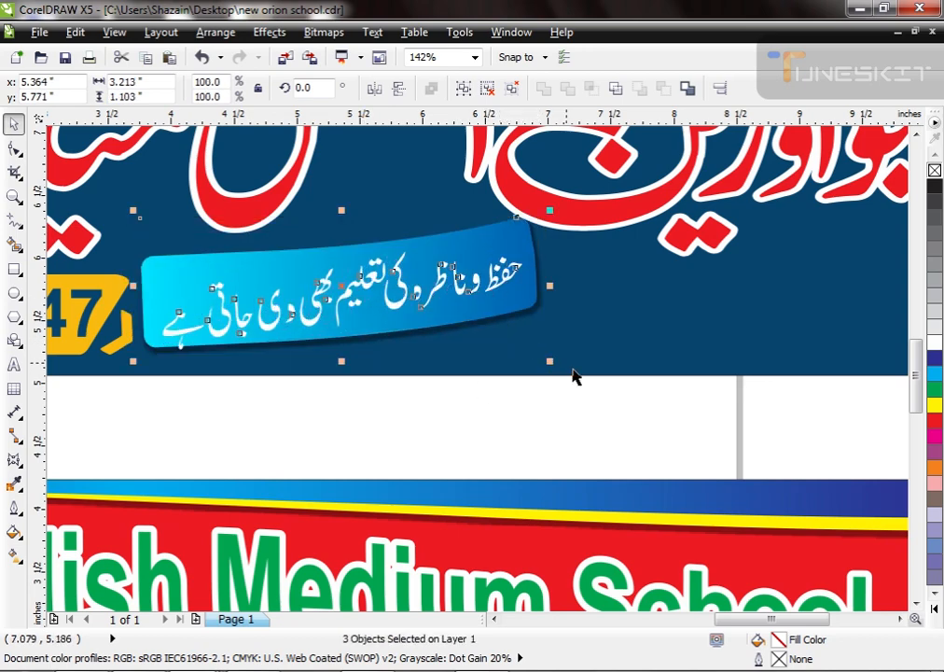
- Scale down the light-blue strip with its Urdu text slightly and reduce the strip's height
{"action": "left_click_drag", "start_coordinate": [551, 365], "coordinate": [532, 351]}
{"action": "left_click", "coordinate": [395, 224]}
{"action": "left_click_drag", "start_coordinate": [544, 211], "coordinate": [544, 241]}
{"action": "left_click", "coordinate": [432, 354]}
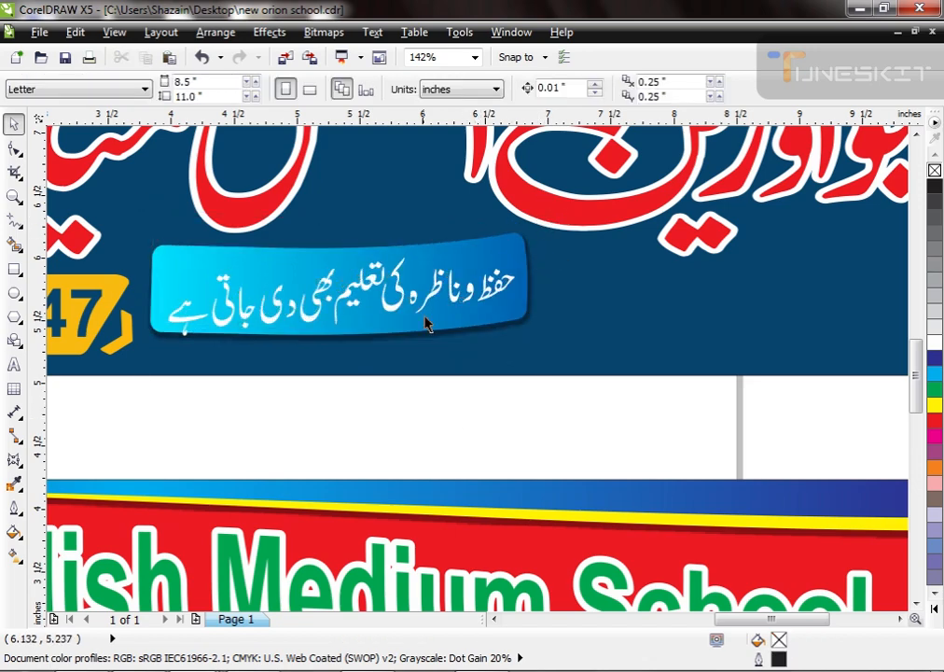
- Set the rotation of the white Urdu text on the light-blue strip to 360°
{"action": "left_click", "coordinate": [457, 298]}
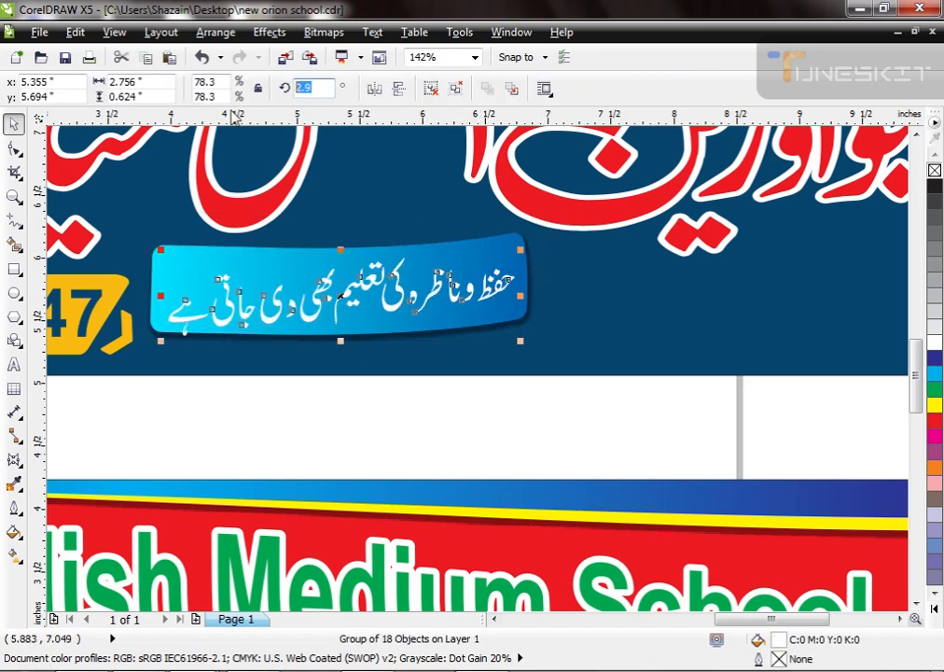
{"action": "type", "text": "360"}
{"action": "key", "text": "Return"}
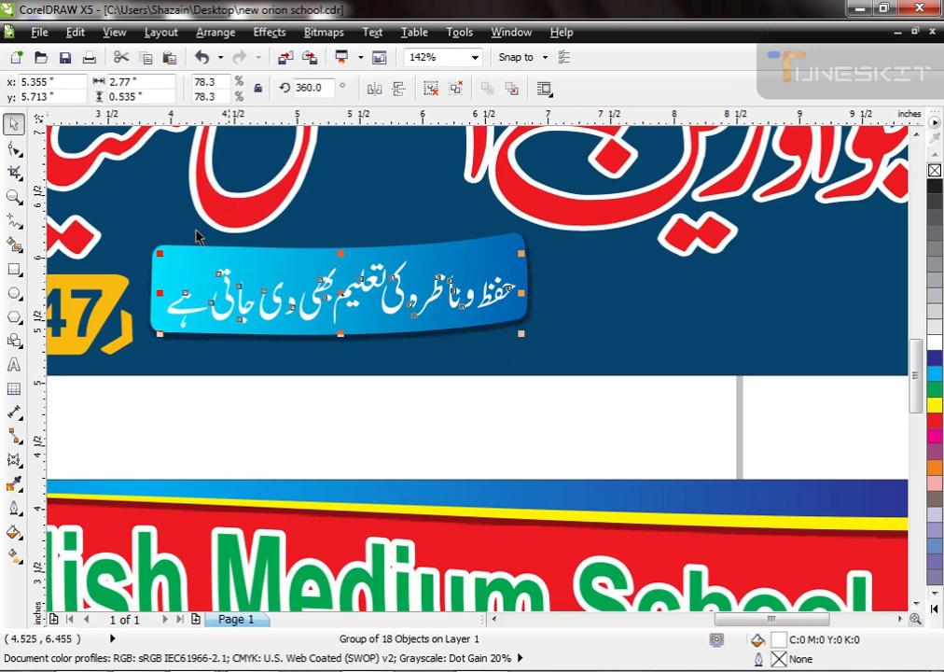
- Enlarge the white Urdu text slightly to about 2.83 inches wide and centre it on the light-blue strip
{"action": "key", "text": "F2"}
{"action": "left_click_drag", "start_coordinate": [156, 253], "coordinate": [270, 382]}
{"action": "left_click", "coordinate": [390, 343], "text": "ctrl"}
{"action": "left_click_drag", "start_coordinate": [393, 345], "coordinate": [438, 264]}
{"action": "scroll", "coordinate": [463, 305], "scroll_direction": "down", "scroll_amount": 1}
{"action": "left_click_drag", "start_coordinate": [486, 337], "coordinate": [455, 326]}
{"action": "scroll", "coordinate": [454, 325], "scroll_direction": "down", "scroll_amount": 1}
{"action": "key", "text": "F2"}
{"action": "left_click_drag", "start_coordinate": [501, 259], "coordinate": [767, 434]}
{"action": "scroll", "coordinate": [704, 390], "scroll_direction": "down", "scroll_amount": 2}
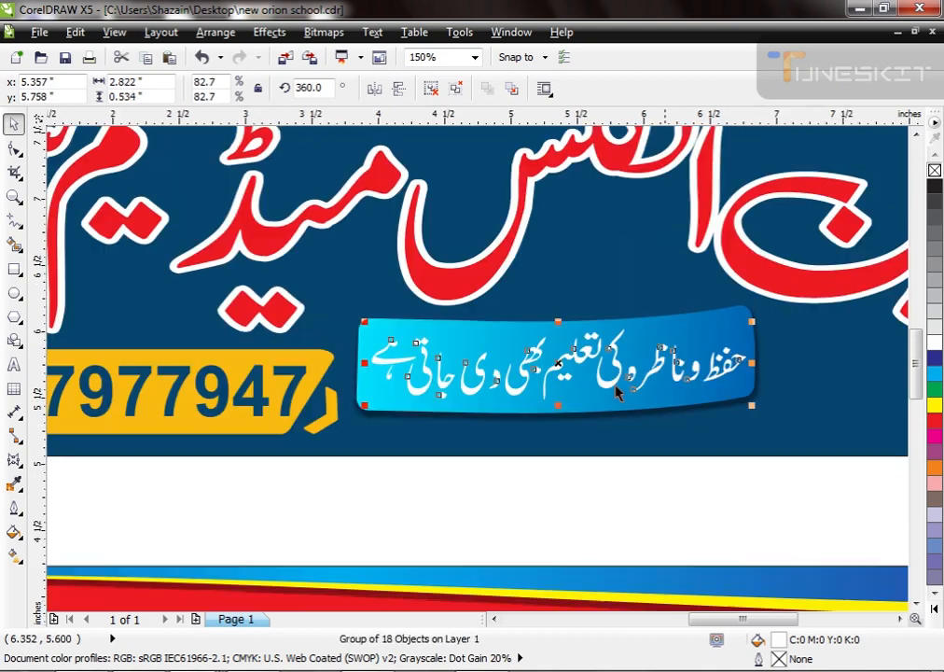
{"action": "left_click_drag", "start_coordinate": [360, 320], "coordinate": [367, 327]}
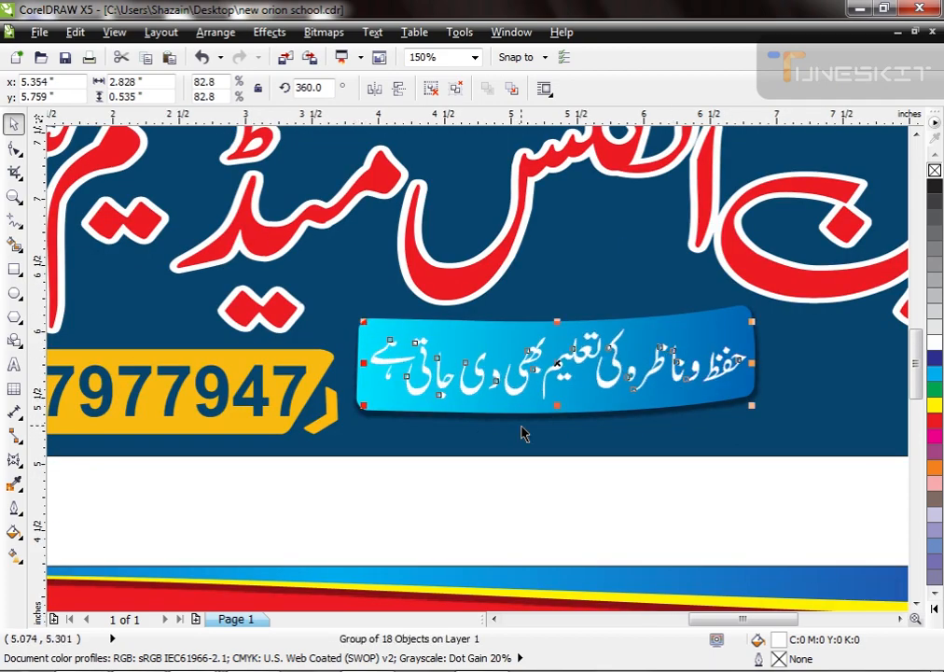
- Copy only the outline pen of the large red Urdu title to the white text on the light-blue strip
{"action": "key", "text": "ctrl+shift+a"}
{"action": "left_click", "coordinate": [353, 309]}
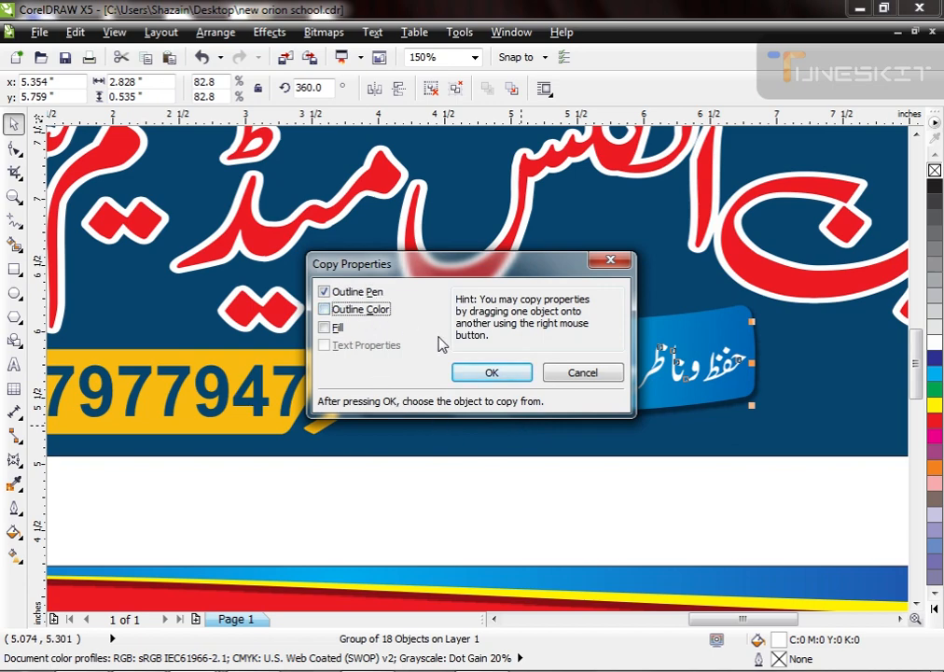
{"action": "left_click", "coordinate": [473, 376]}
{"action": "left_click", "coordinate": [483, 306]}
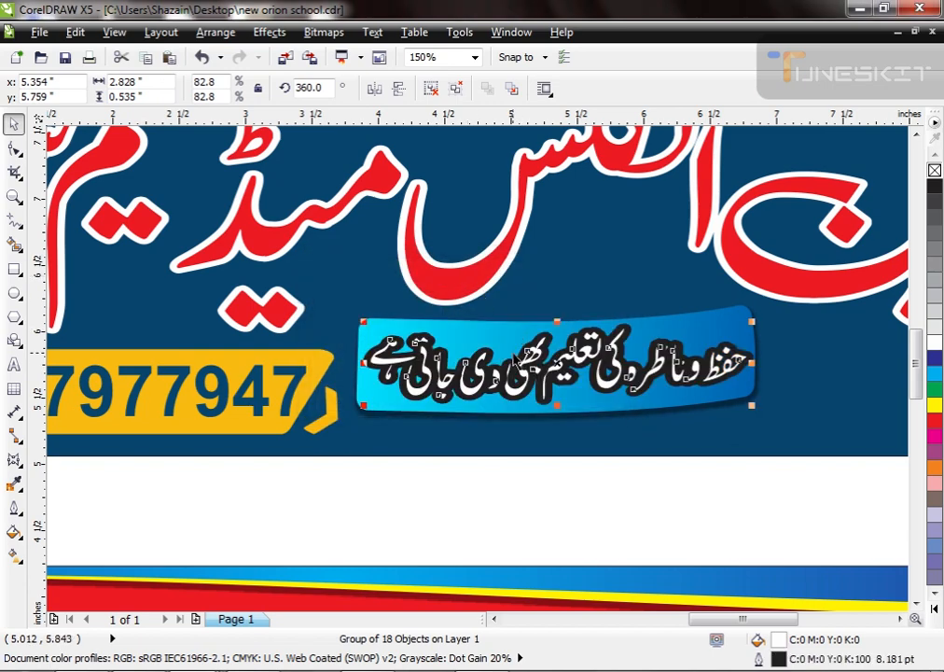
- Set the strip text's outline width to 1.5 pt and its colour to the banner's dark blue (C100 M76 Y32 K19)
{"action": "key", "text": "F12"}
{"action": "double_click", "coordinate": [353, 241]}
{"action": "type", "text": "1.5 pt"}
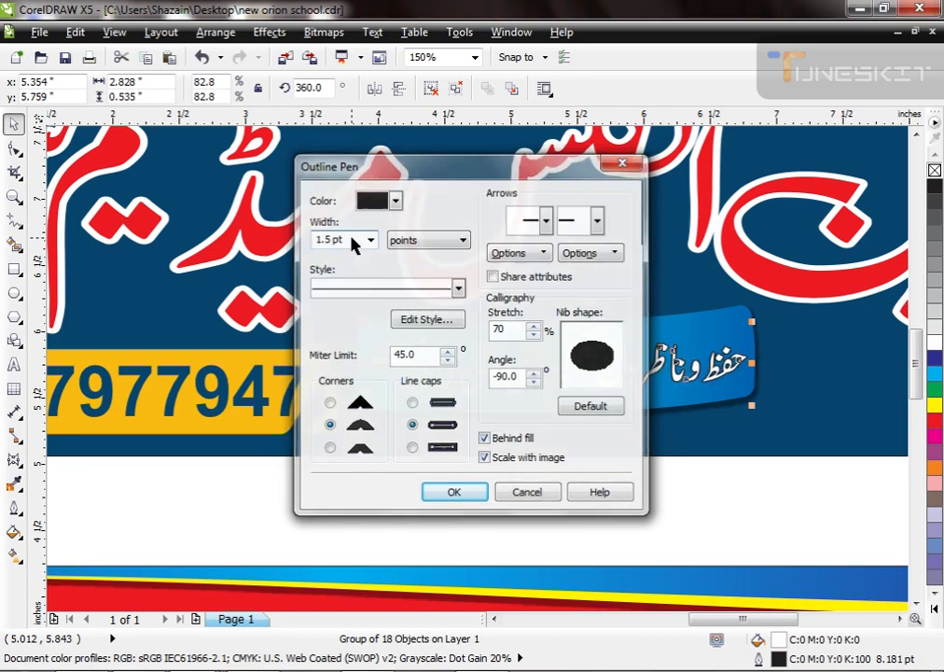
{"action": "key", "text": "Return"}
{"action": "key", "text": "F12"}
{"action": "left_click", "coordinate": [394, 199]}
{"action": "left_click", "coordinate": [365, 342]}
{"action": "left_click", "coordinate": [774, 393]}
{"action": "key", "text": "Return"}
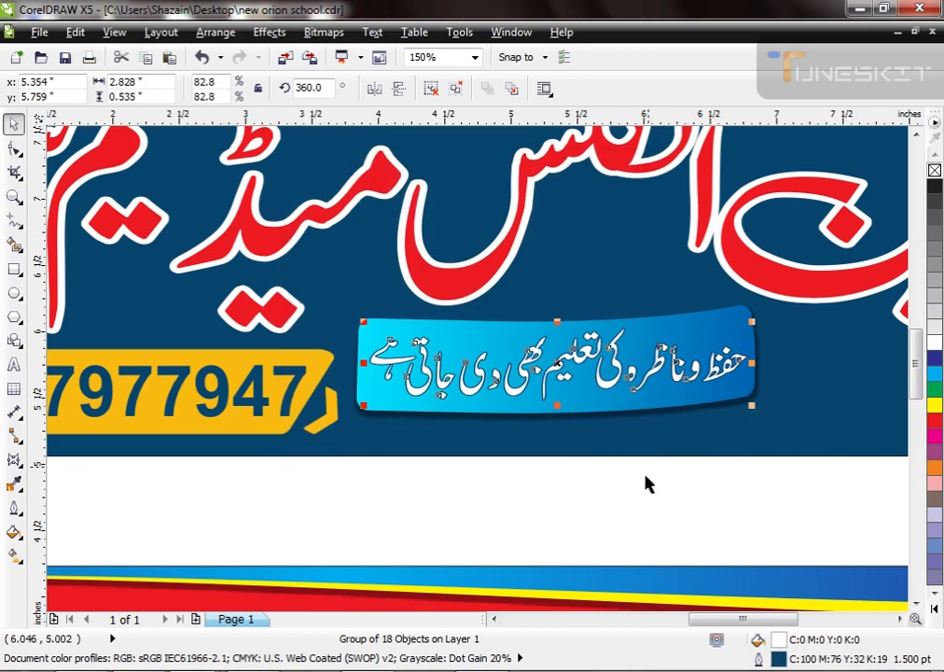
{"action": "left_click", "coordinate": [645, 474]}
- Make a scaled-down copy of the blue background rectangle, about 1.6 by 0.62 inches, anchored in the banner's lower-right corner
{"action": "scroll", "coordinate": [486, 459], "scroll_direction": "down", "scroll_amount": 2}
{"action": "left_click_drag", "start_coordinate": [239, 263], "coordinate": [713, 465]}
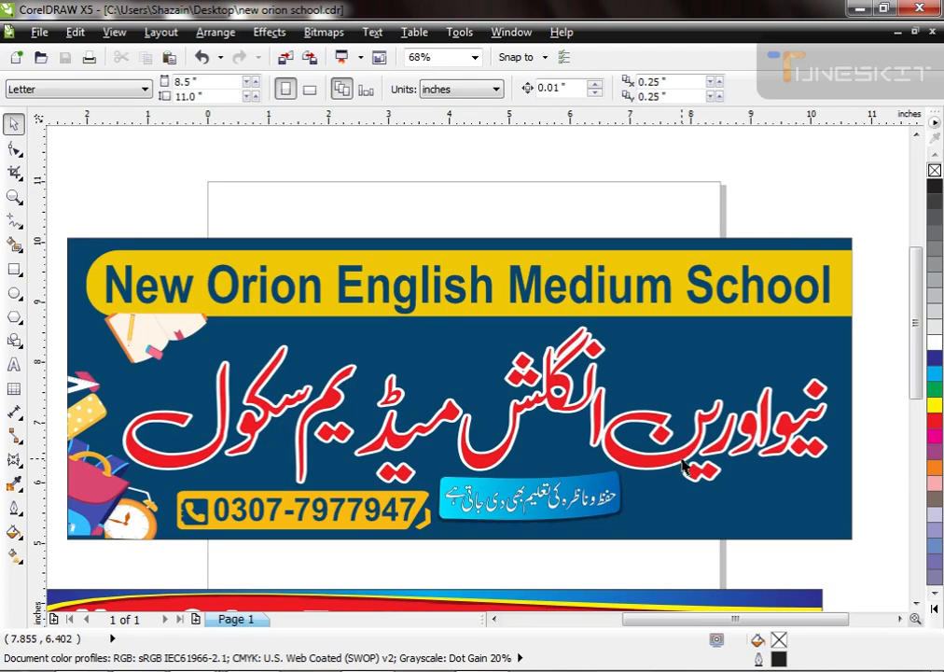
{"action": "left_click", "coordinate": [764, 517]}
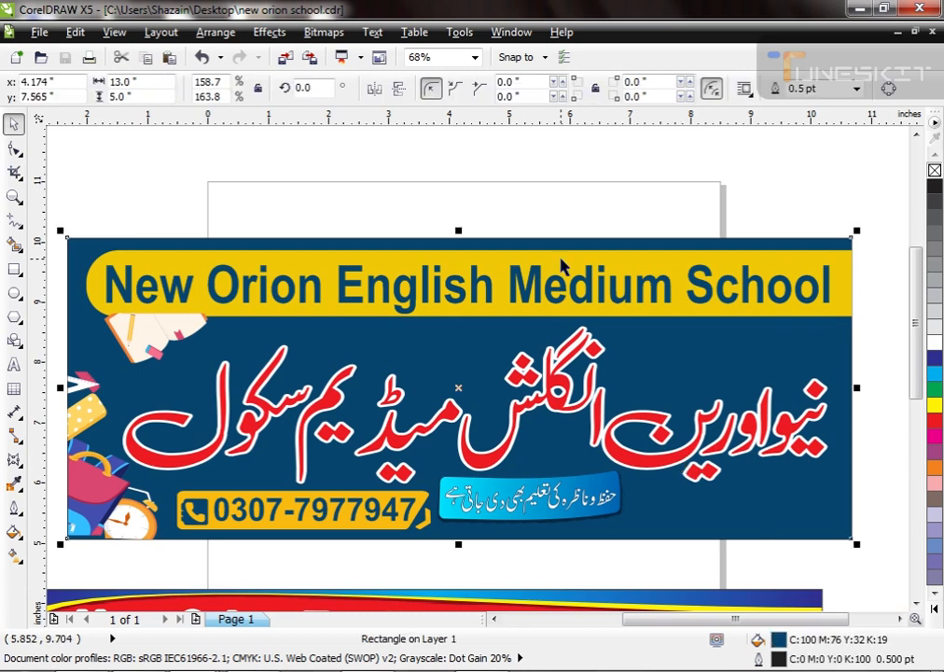
{"action": "scroll", "coordinate": [562, 268], "scroll_direction": "down", "scroll_amount": 1}
{"action": "key", "text": "F2"}
{"action": "left_click_drag", "start_coordinate": [328, 223], "coordinate": [760, 420]}
{"action": "left_click", "coordinate": [807, 437]}
{"action": "left_click", "coordinate": [744, 471]}
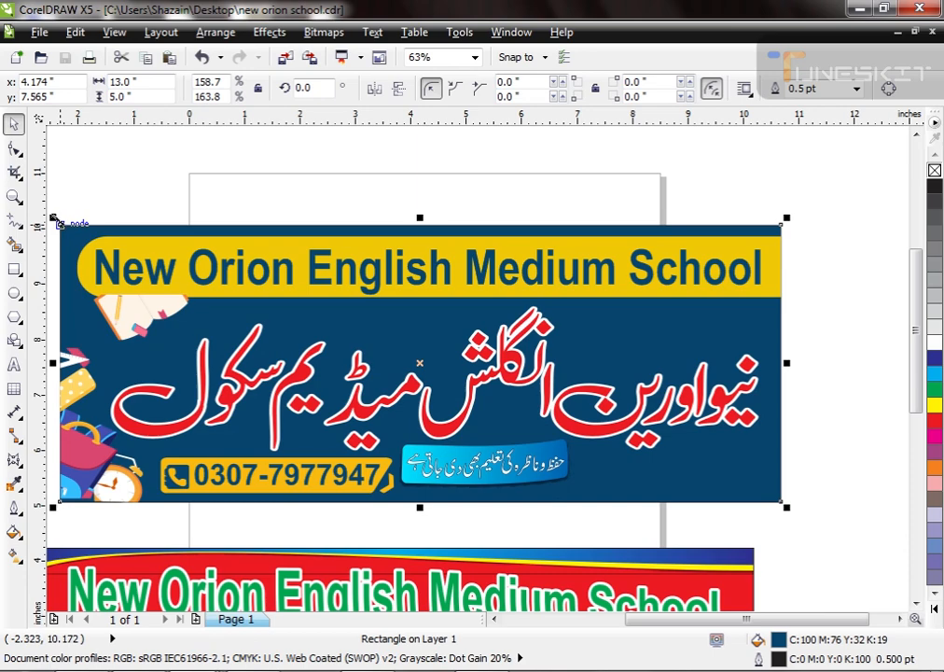
{"action": "left_click_drag", "start_coordinate": [59, 226], "coordinate": [688, 457]}
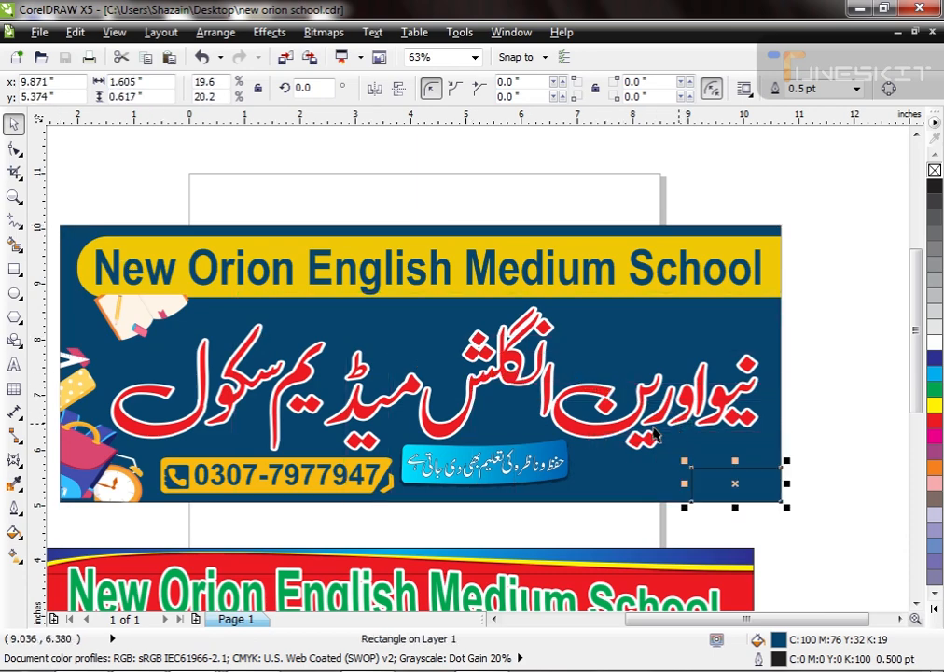
- Convert the small corner rectangle to curves and delete its upper-left node
{"action": "key", "text": "ctrl+q"}
{"action": "key", "text": "F10"}
{"action": "left_click_drag", "start_coordinate": [826, 452], "coordinate": [676, 489]}
{"action": "key", "text": "space"}
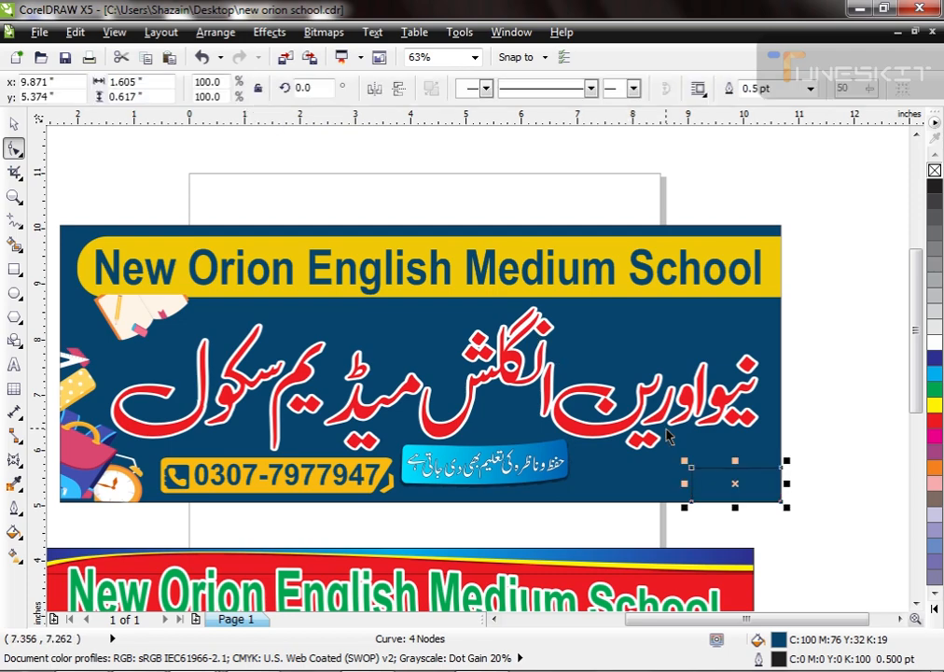
{"action": "key", "text": "F2"}
{"action": "left_click_drag", "start_coordinate": [586, 345], "coordinate": [748, 550]}
{"action": "key", "text": "F10"}
{"action": "left_click_drag", "start_coordinate": [607, 375], "coordinate": [513, 431]}
{"action": "key", "text": "Delete"}
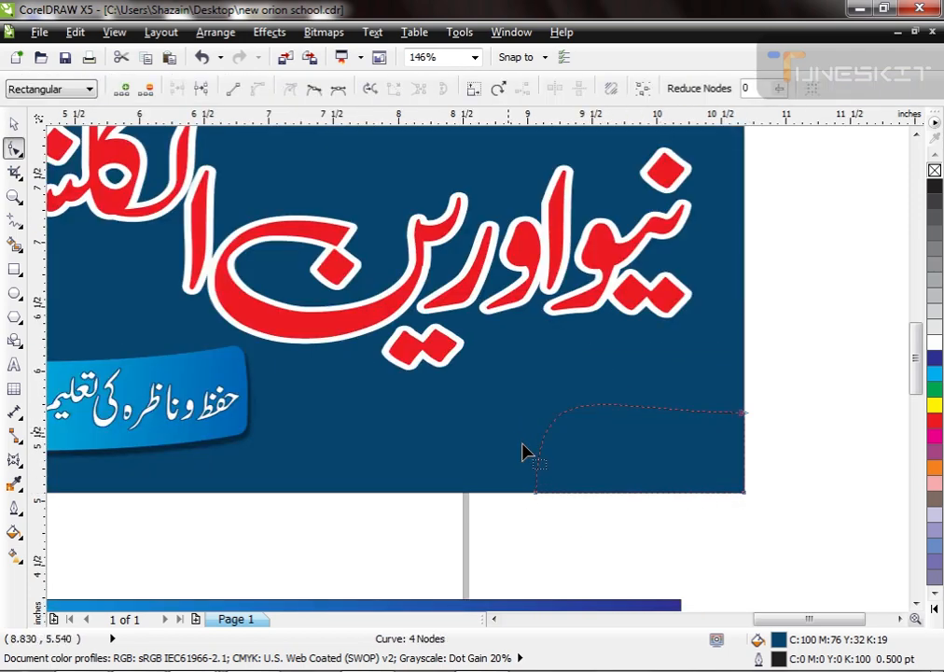
- Reshape the corner piece to about 1.09 inches high with an S-curved upper edge, and fill it white without an outline
{"action": "left_click_drag", "start_coordinate": [744, 420], "coordinate": [745, 357]}
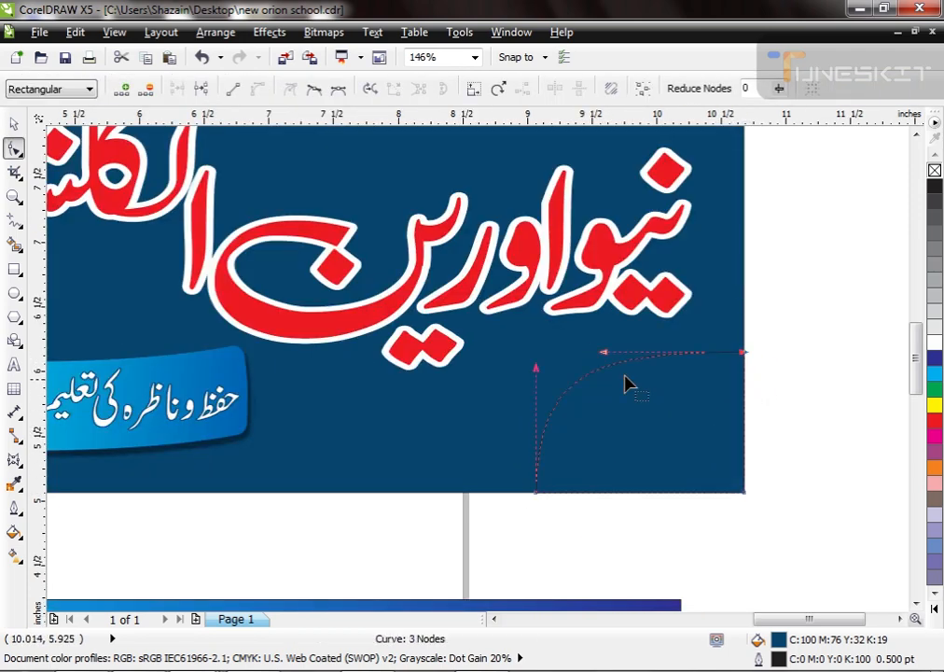
{"action": "left_click_drag", "start_coordinate": [609, 364], "coordinate": [656, 472]}
{"action": "key", "text": "space"}
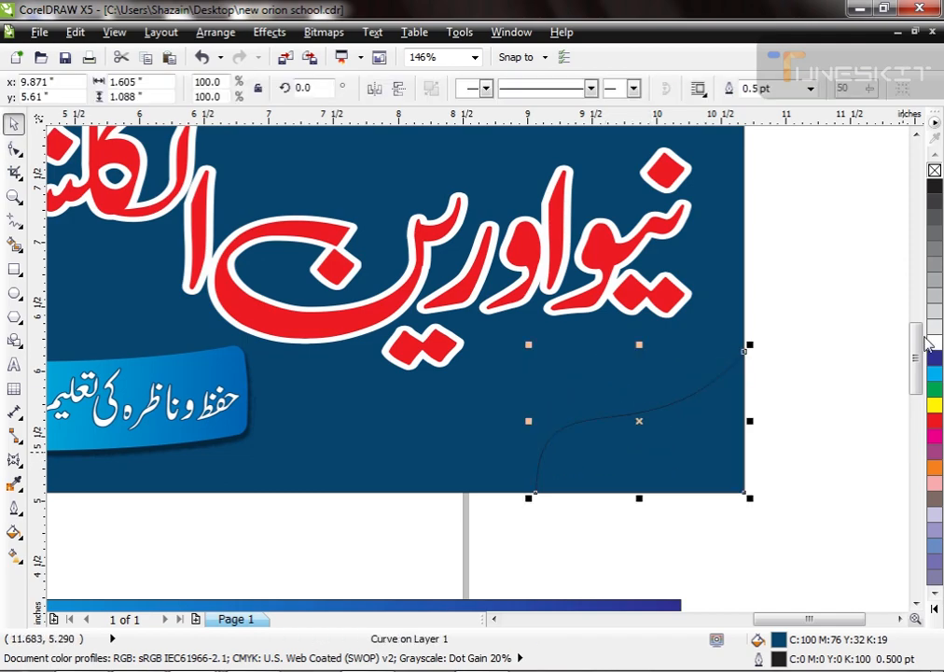
{"action": "left_click", "coordinate": [933, 342]}
{"action": "right_click", "coordinate": [934, 169]}
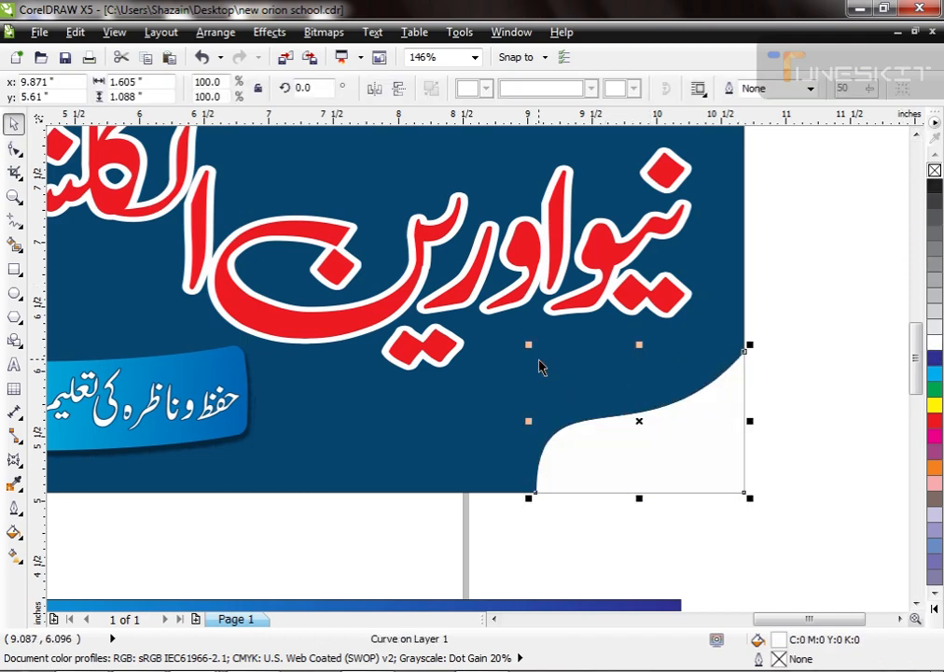
- Make a copy of the white corner shape scaled to 94% and fill it with the title bar's yellow
{"action": "left_click_drag", "start_coordinate": [527, 346], "coordinate": [539, 352]}
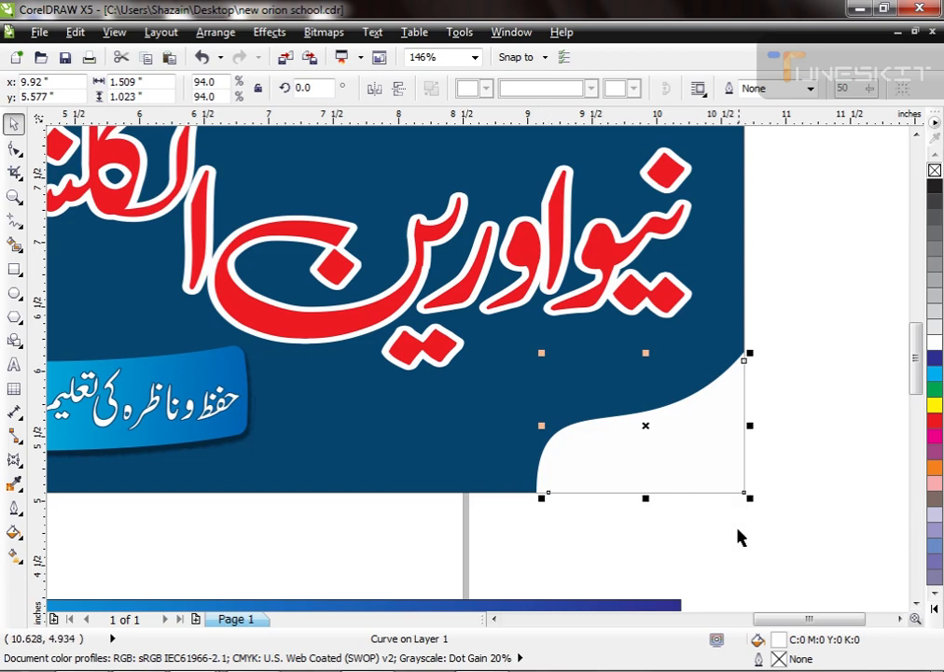
{"action": "scroll", "coordinate": [738, 538], "scroll_direction": "down", "scroll_amount": 1}
{"action": "key", "text": "e"}
{"action": "left_click", "coordinate": [725, 244]}
- Fill the white shape behind the yellow corner piece with the banner's dark blue and adjust the shade of that fill
{"action": "key", "text": "F2"}
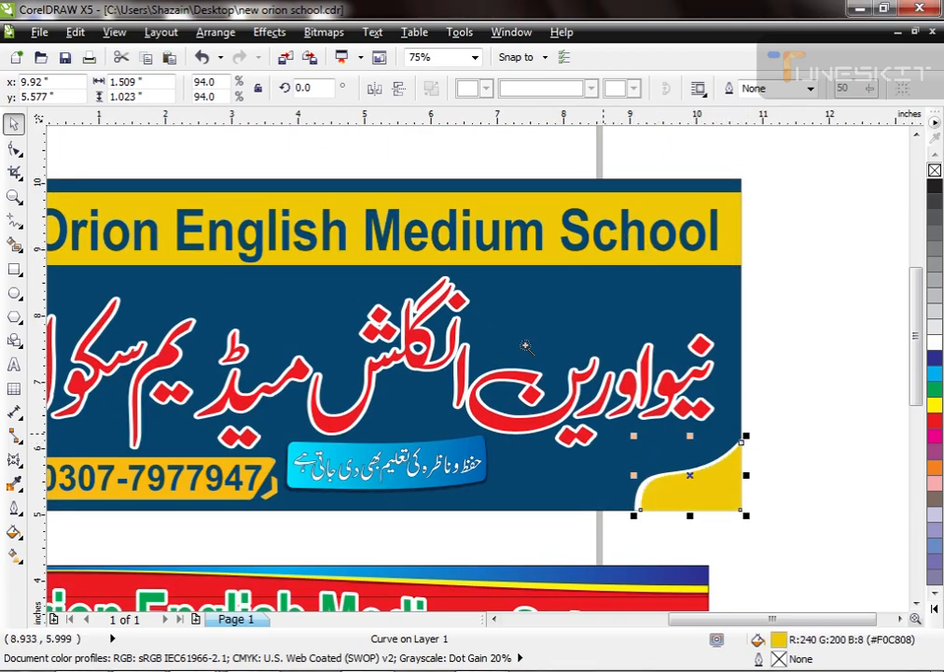
{"action": "left_click_drag", "start_coordinate": [527, 346], "coordinate": [700, 506]}
{"action": "left_click", "coordinate": [706, 532]}
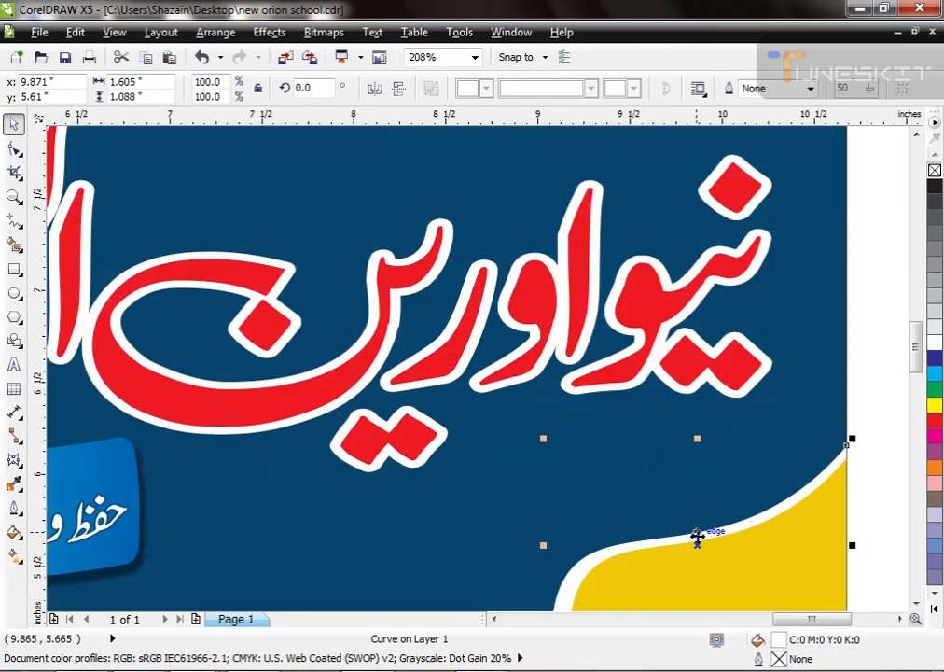
{"action": "left_click", "coordinate": [708, 484]}
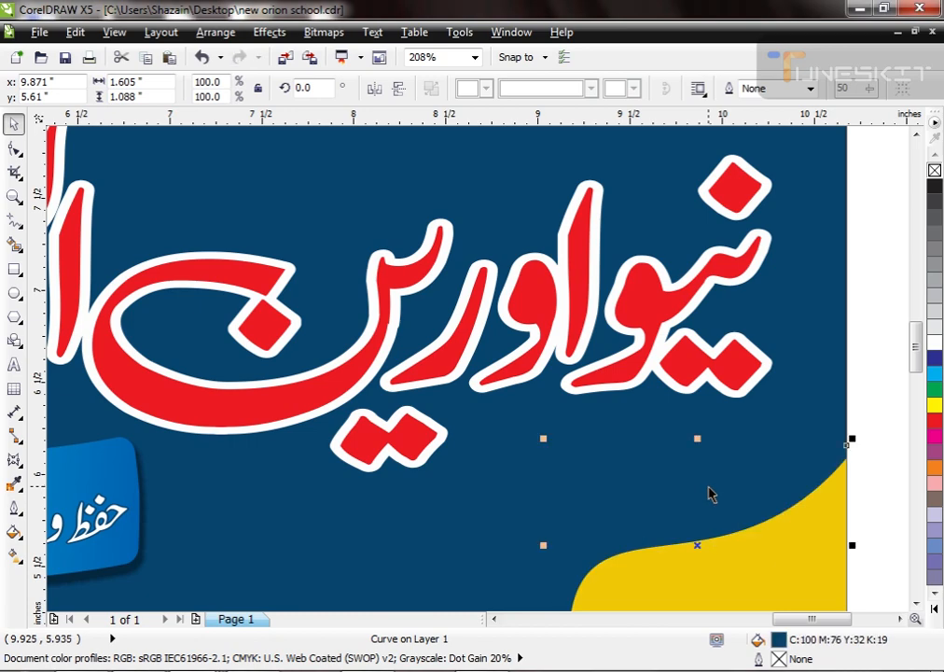
{"action": "key", "text": "shift+F11"}
{"action": "left_click_drag", "start_coordinate": [417, 351], "coordinate": [414, 299]}
{"action": "key", "text": "Return"}
- Undo the blue and yellow fills and the smaller copy of the corner shape
{"action": "scroll", "coordinate": [573, 479], "scroll_direction": "down", "scroll_amount": 2}
{"action": "key", "text": "ctrl+z"}
{"action": "key", "text": "ctrl+z"}
{"action": "key", "text": "ctrl+z"}
{"action": "key", "text": "ctrl+z"}
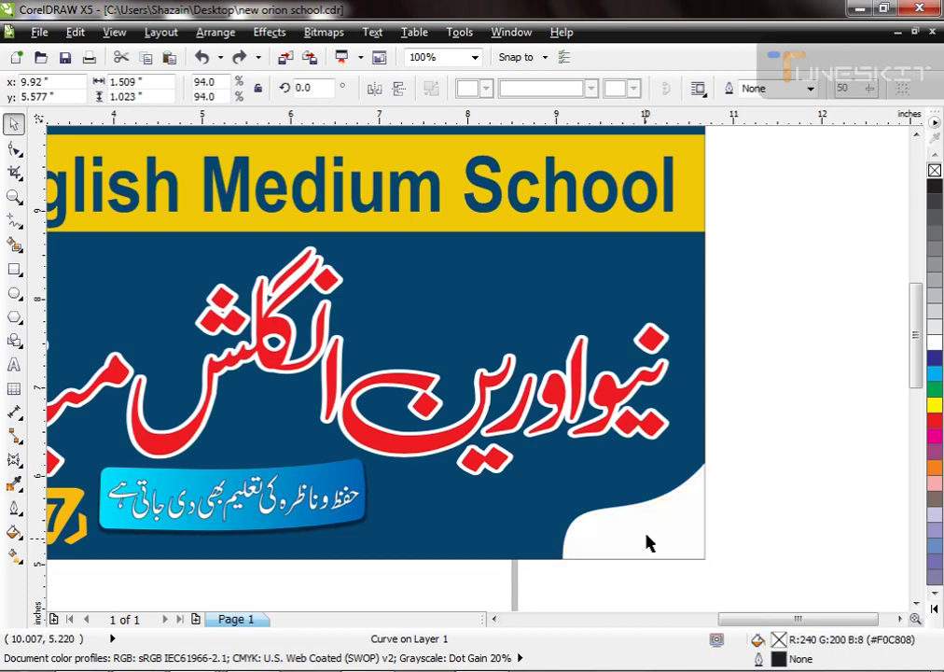
- Make a slightly smaller copy of the white corner shape and fill it light grey, leaving a white border along the curve
{"action": "left_click", "coordinate": [645, 532]}
{"action": "left_click_drag", "start_coordinate": [553, 453], "coordinate": [560, 458]}
{"action": "left_click", "coordinate": [935, 300]}
{"action": "left_click", "coordinate": [803, 515]}
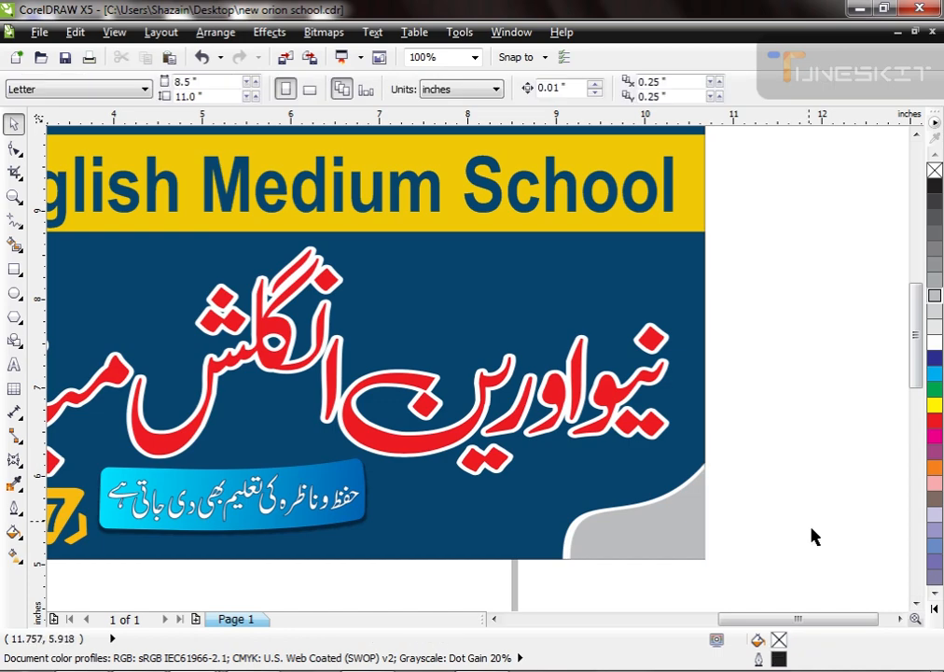
- Place the picture of three children with the ABC letters above the Urdu title on the blue banner and scale it down slightly
{"action": "scroll", "coordinate": [807, 527], "scroll_direction": "down", "scroll_amount": 2}
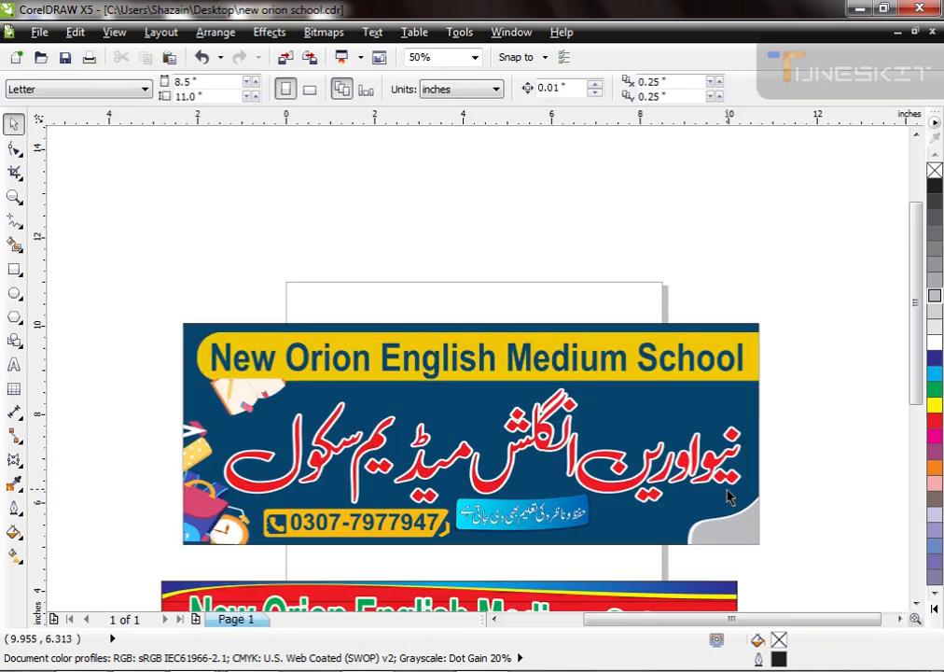
{"action": "scroll", "coordinate": [520, 388], "scroll_direction": "down", "scroll_amount": 1}
{"action": "left_click_drag", "start_coordinate": [557, 524], "coordinate": [573, 385]}
{"action": "scroll", "coordinate": [601, 421], "scroll_direction": "up", "scroll_amount": 5}
{"action": "left_click_drag", "start_coordinate": [477, 304], "coordinate": [452, 373]}
{"action": "scroll", "coordinate": [481, 346], "scroll_direction": "down", "scroll_amount": 1}
{"action": "scroll", "coordinate": [489, 318], "scroll_direction": "up", "scroll_amount": 2}
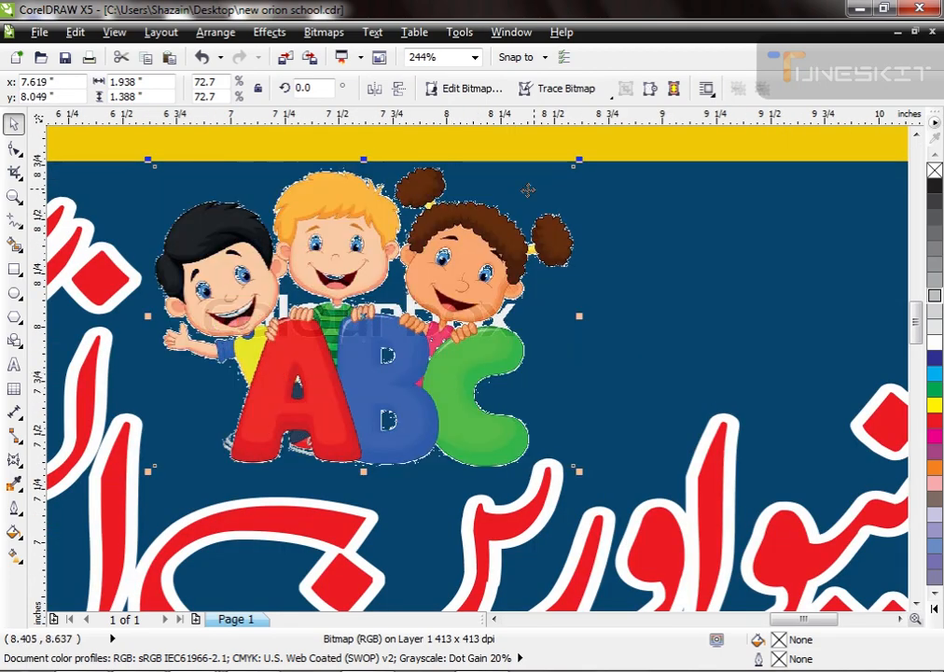
{"action": "left_click_drag", "start_coordinate": [573, 166], "coordinate": [556, 177]}
- Add a drop shadow to the ABC children picture using a white glow preset with opacity 100 and feathering 10
{"action": "scroll", "coordinate": [463, 351], "scroll_direction": "down", "scroll_amount": 1}
{"action": "left_click_drag", "start_coordinate": [425, 390], "coordinate": [434, 337]}
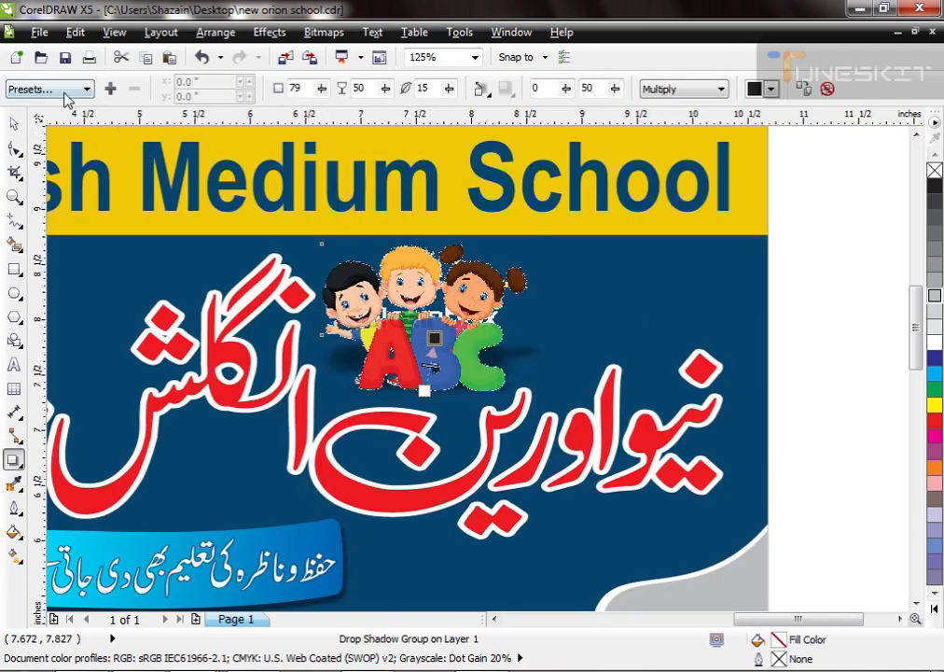
{"action": "left_click", "coordinate": [65, 90]}
{"action": "left_click", "coordinate": [49, 250]}
{"action": "scroll", "coordinate": [525, 394], "scroll_direction": "down", "scroll_amount": 1}
{"action": "scroll", "coordinate": [526, 394], "scroll_direction": "up", "scroll_amount": 2}
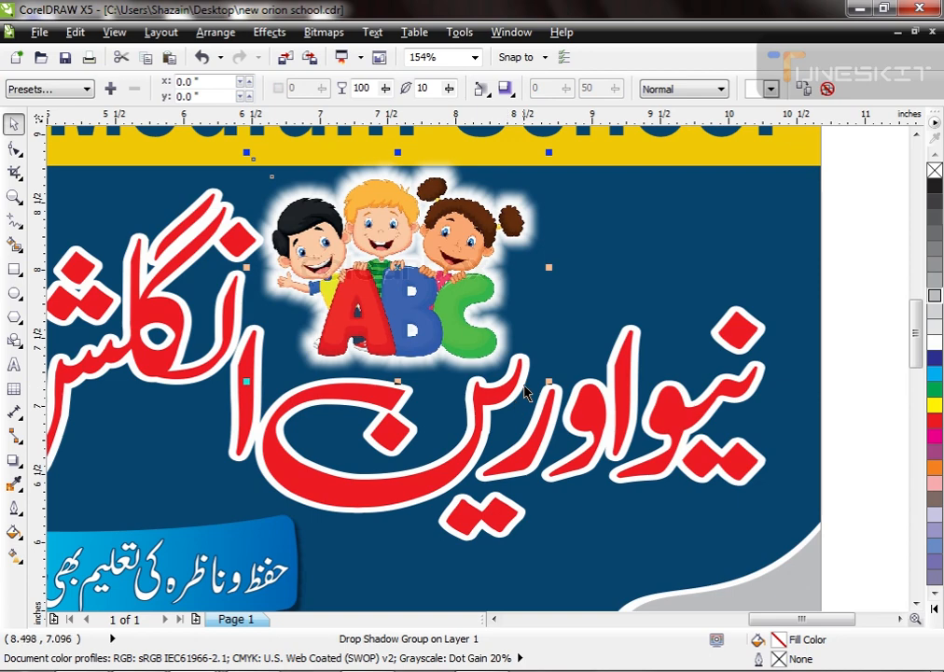
- Shrink the glowing ABC children picture slightly and shift it a little to the right above the Urdu title
{"action": "left_click_drag", "start_coordinate": [547, 381], "coordinate": [534, 372]}
{"action": "left_click_drag", "start_coordinate": [474, 301], "coordinate": [483, 303]}
{"action": "key", "text": "Escape"}
{"action": "scroll", "coordinate": [771, 343], "scroll_direction": "down", "scroll_amount": 1}
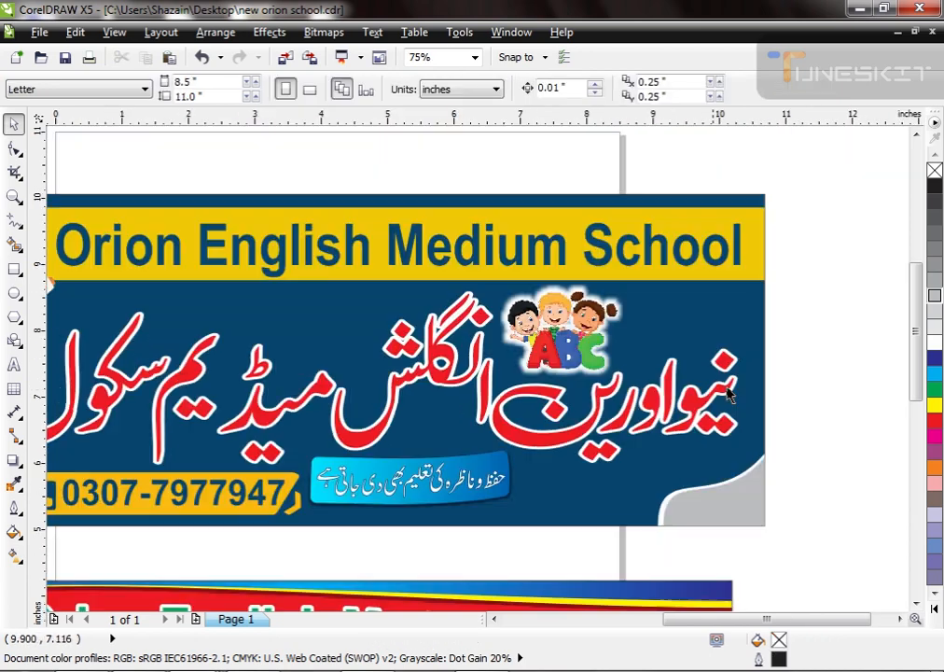
{"action": "scroll", "coordinate": [681, 370], "scroll_direction": "down", "scroll_amount": 1}
{"action": "key", "text": "z"}
{"action": "left_click_drag", "start_coordinate": [280, 257], "coordinate": [764, 457]}
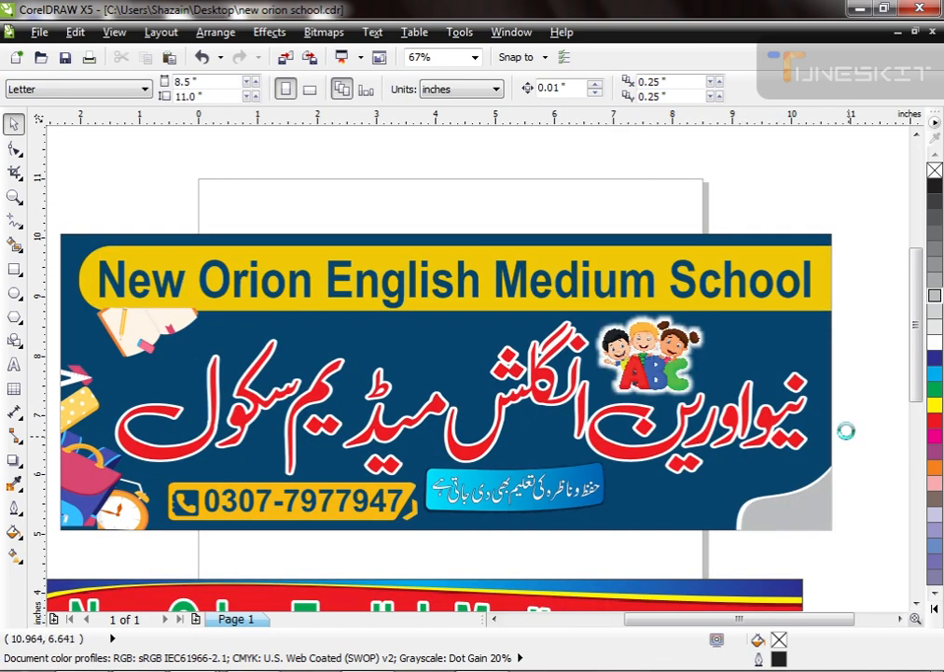